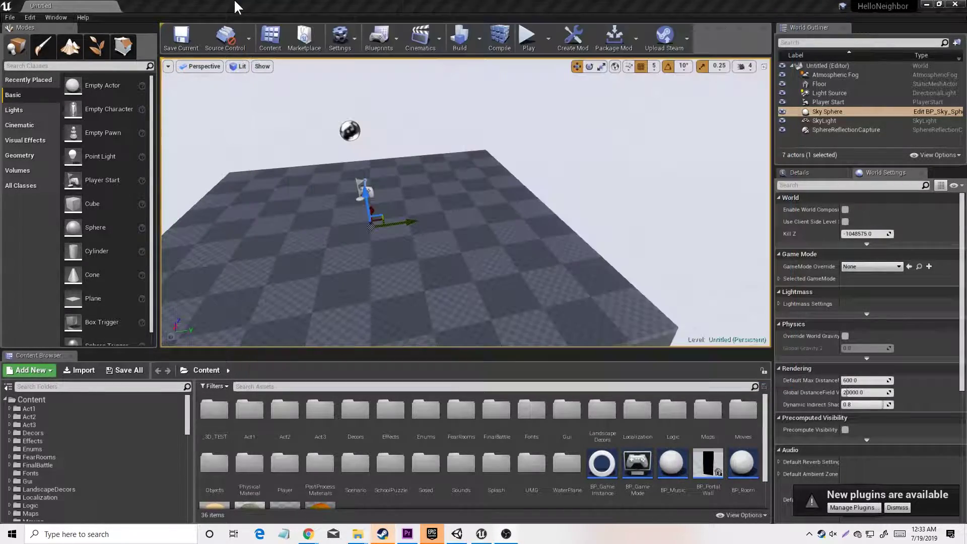
Step: Create a new game mod, entering YouTube_Test as its name
right_drag(566, 155, 560, 183)
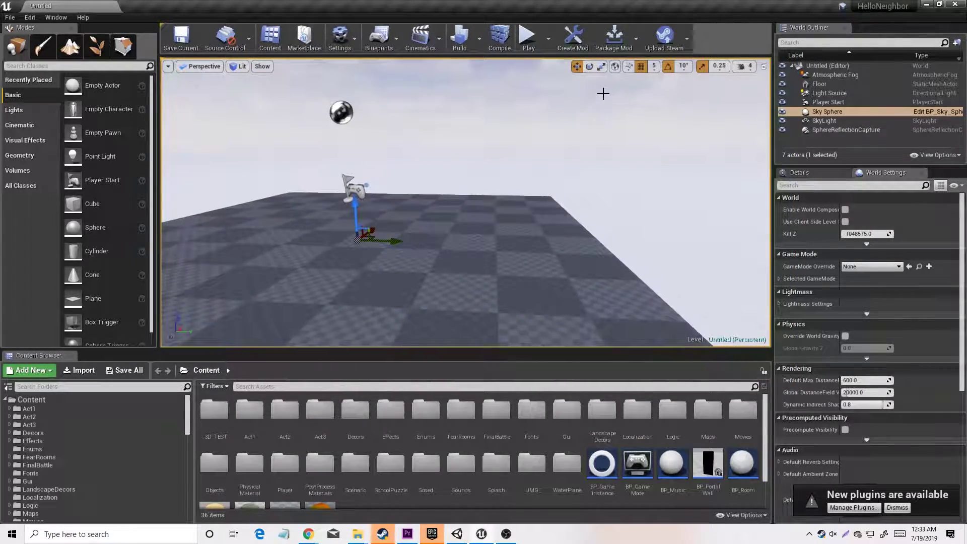
click(575, 38)
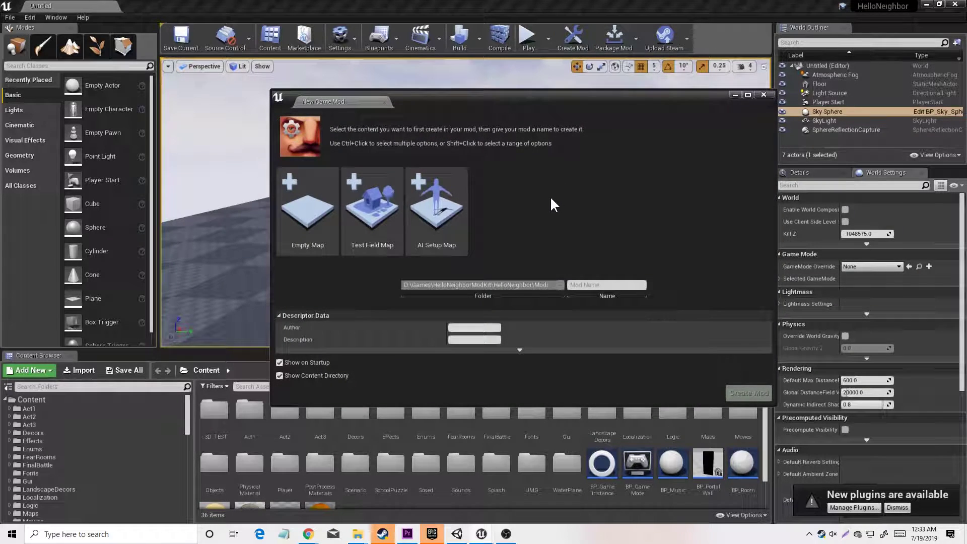
click(577, 285)
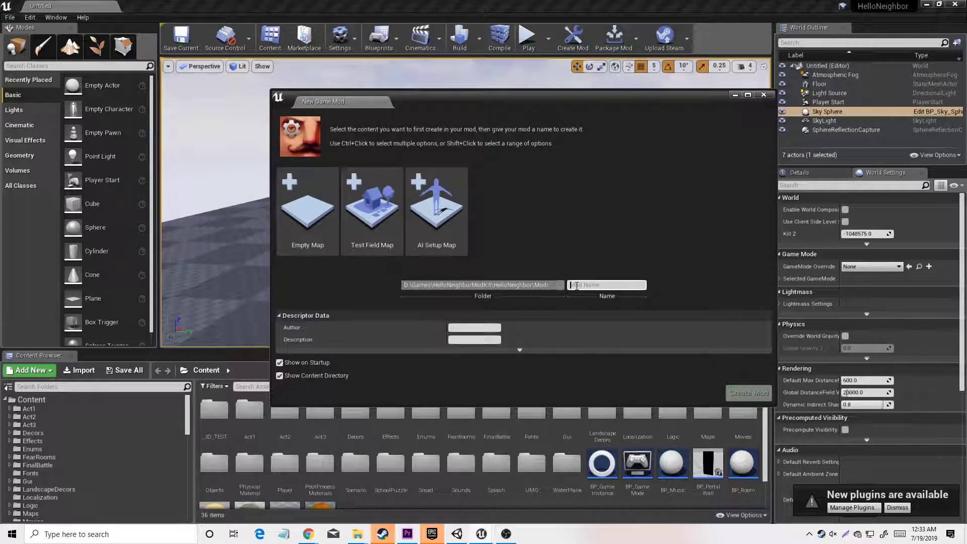
text(A_Mod_)
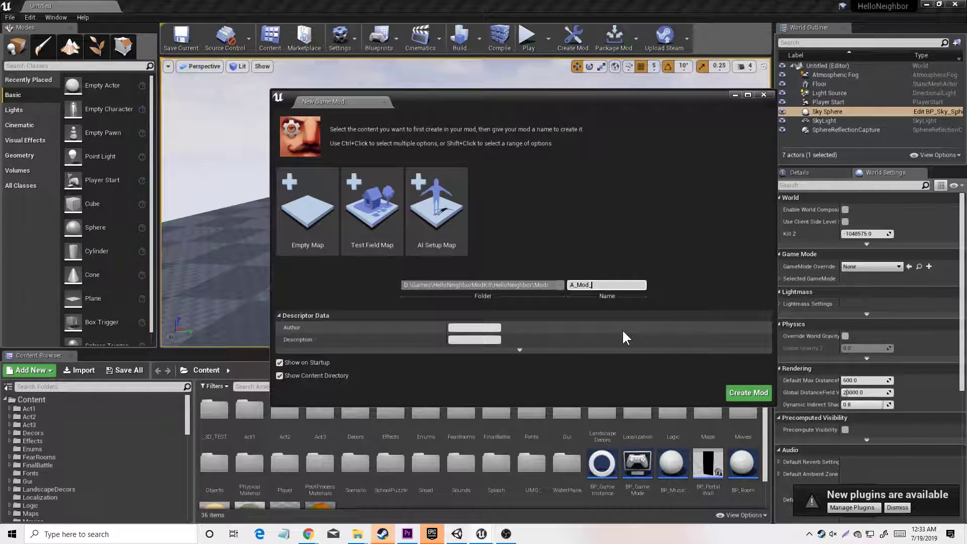
key(BackSpace)
key(BackSpace)
key(BackSpace)
key(BackSpace)
key(BackSpace)
key(BackSpace)
text(YouTube_Test)
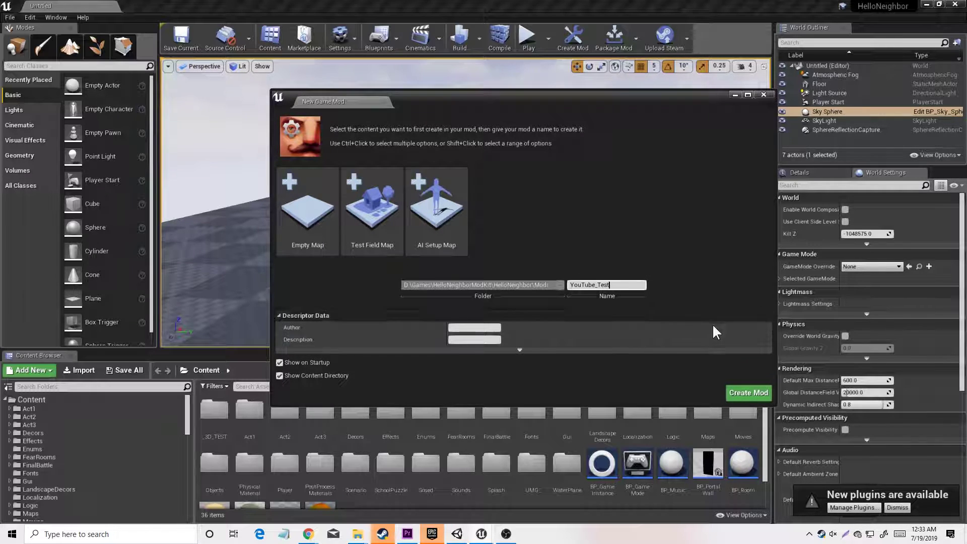
click(746, 394)
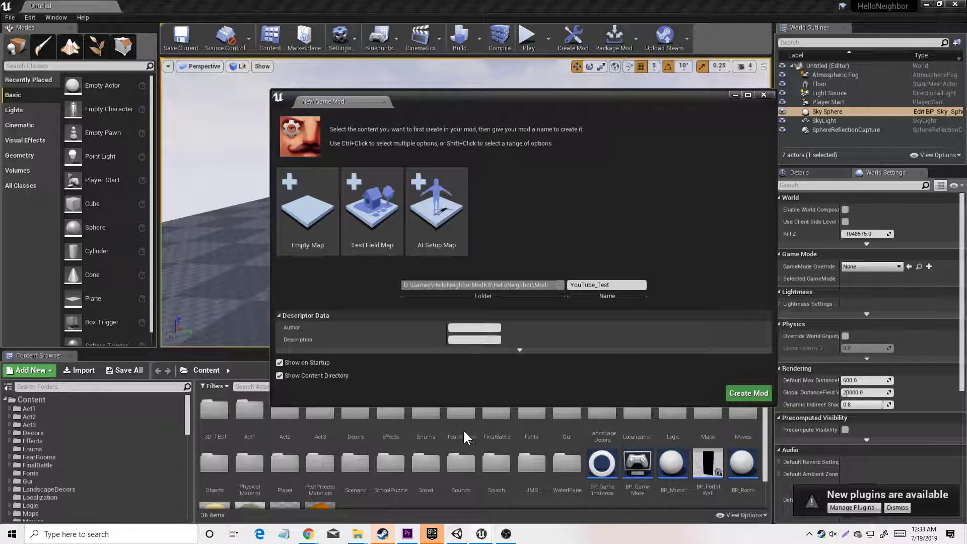
click(506, 535)
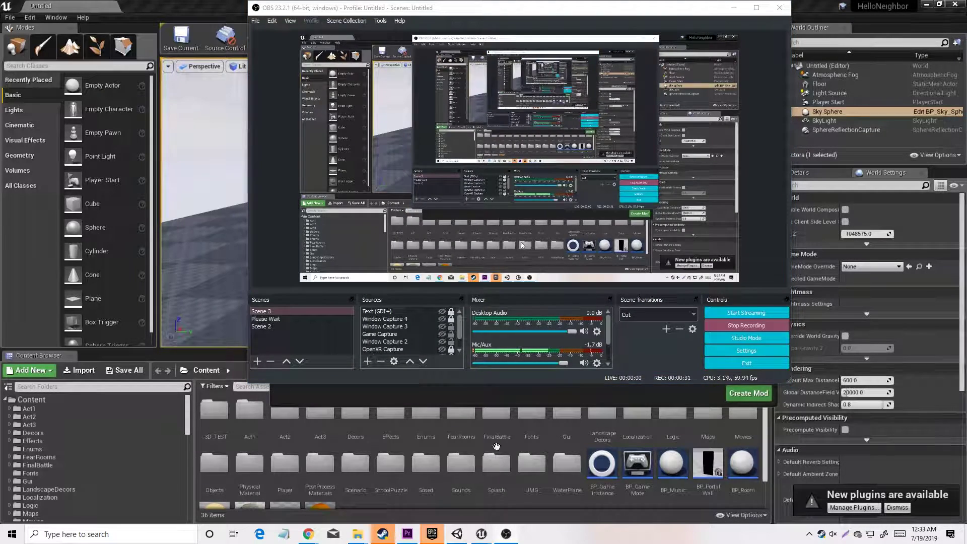
Step: Mute the Mic/Aux channel in the OBS Studio mixer
click(507, 533)
click(506, 534)
click(584, 363)
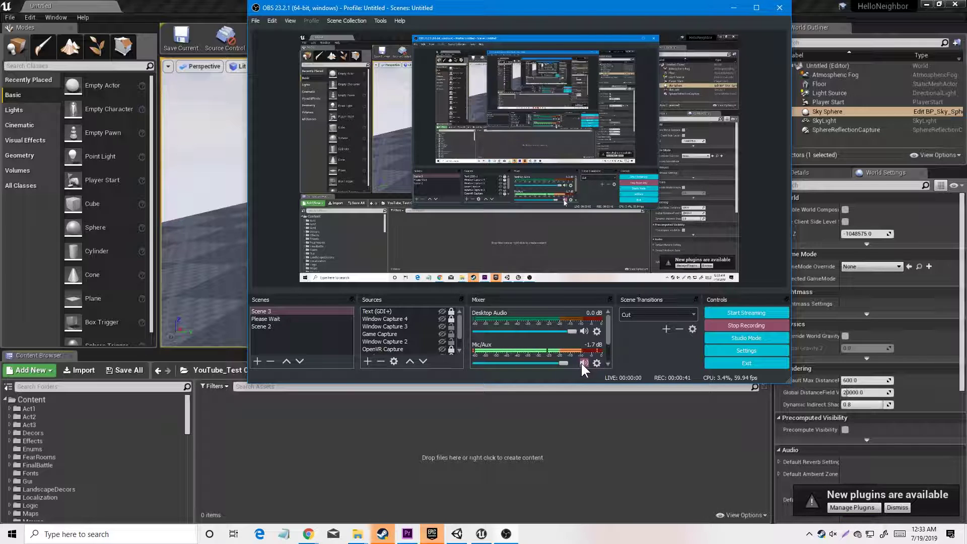
Step: Create a folder named Maps in the YouTube_Test content and open it
click(547, 414)
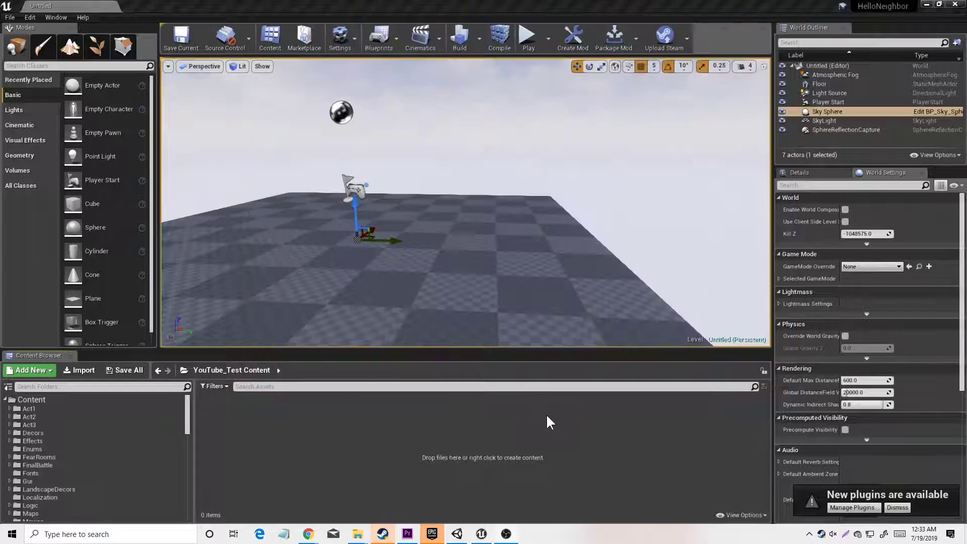
right_click(473, 449)
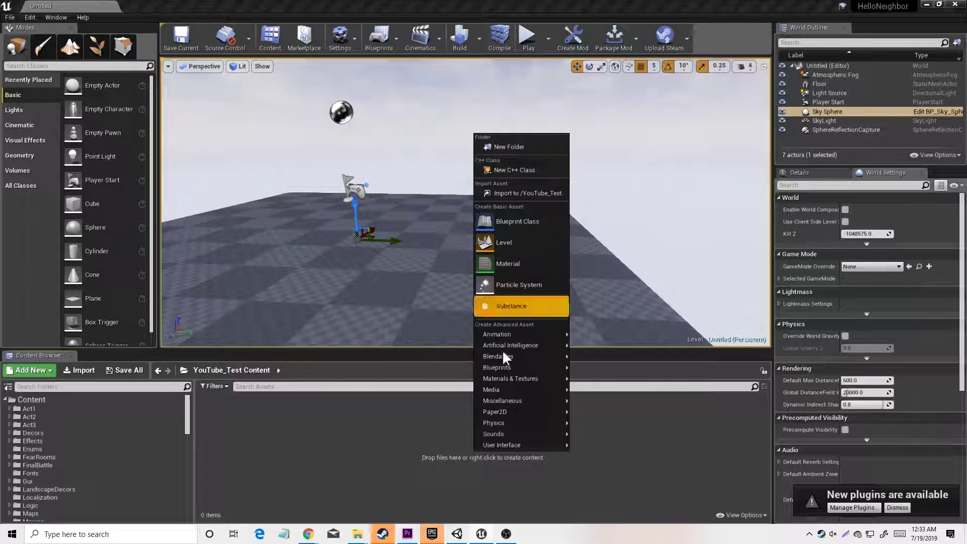
click(505, 534)
click(522, 448)
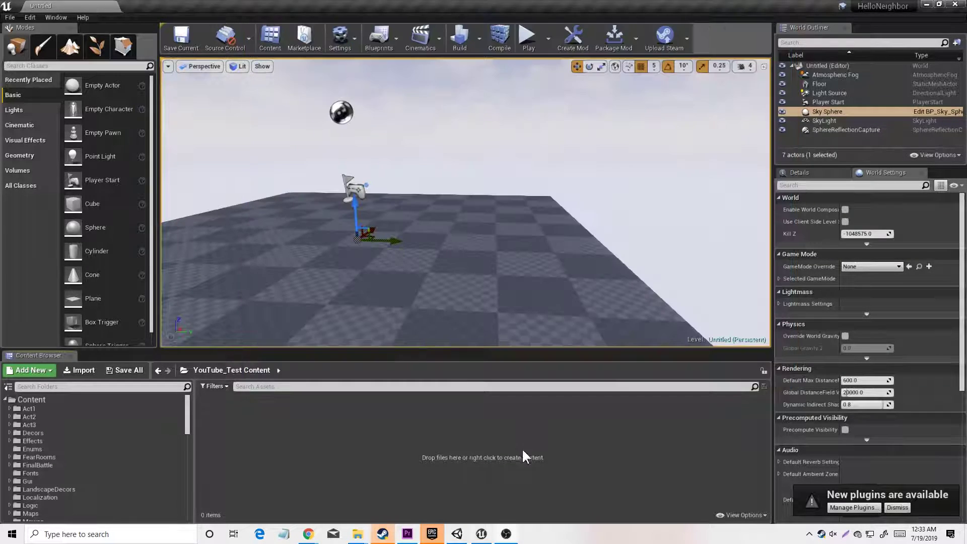
right_click(522, 448)
click(551, 146)
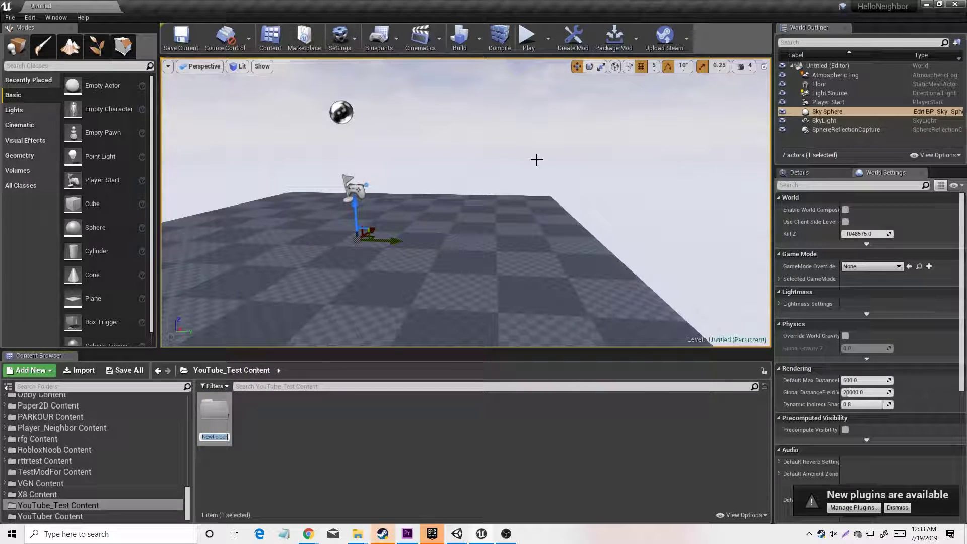
text(Maps)
key(Return)
key(Return)
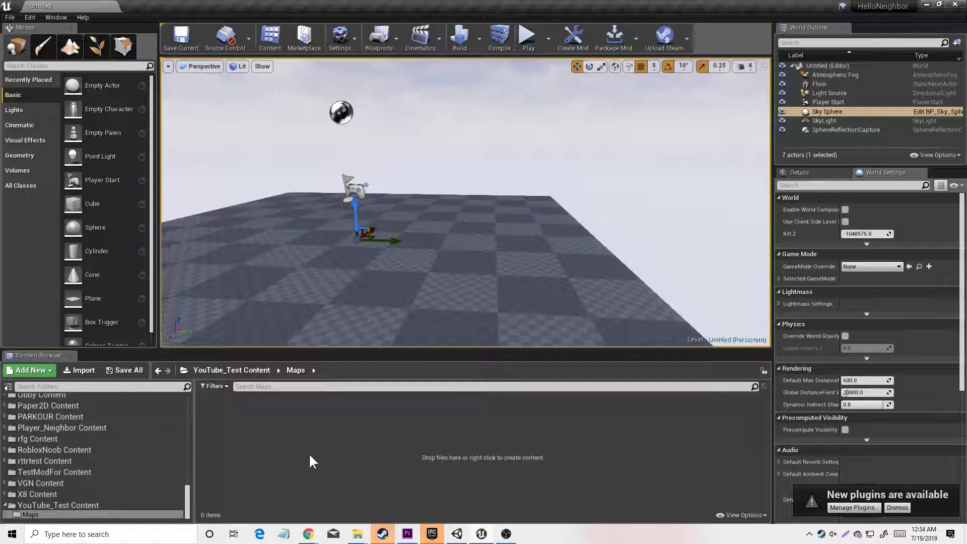
Step: Add a new level named Level_Test inside the Maps folder
right_click(309, 453)
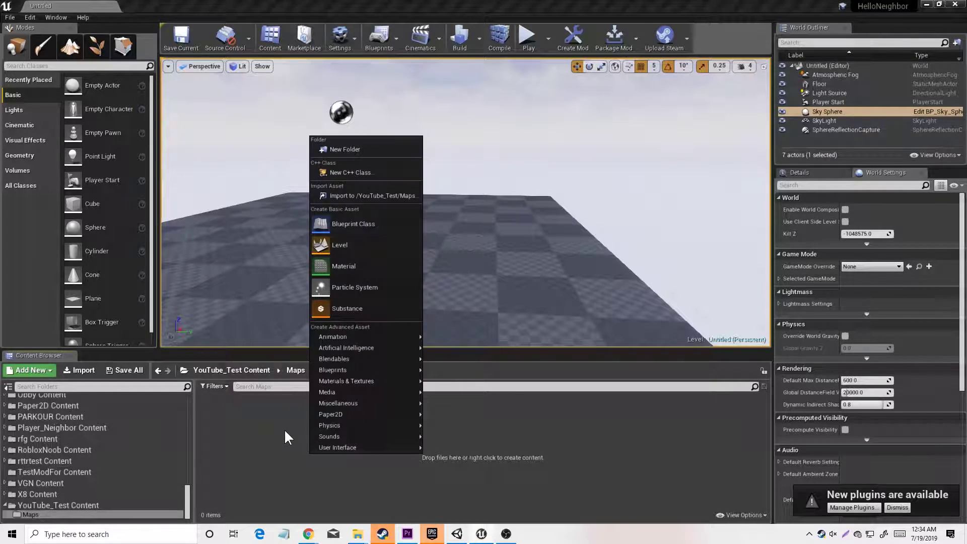
click(344, 241)
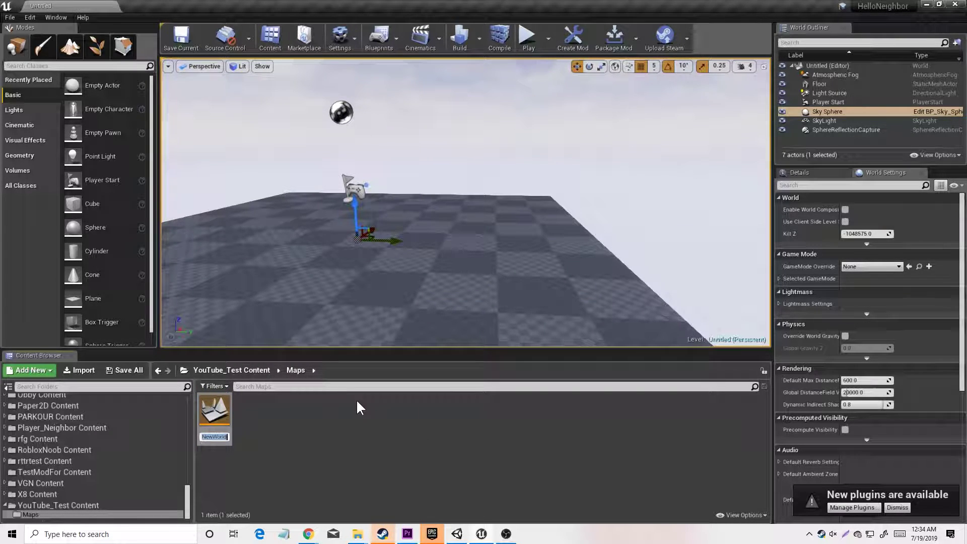
text(Level_)
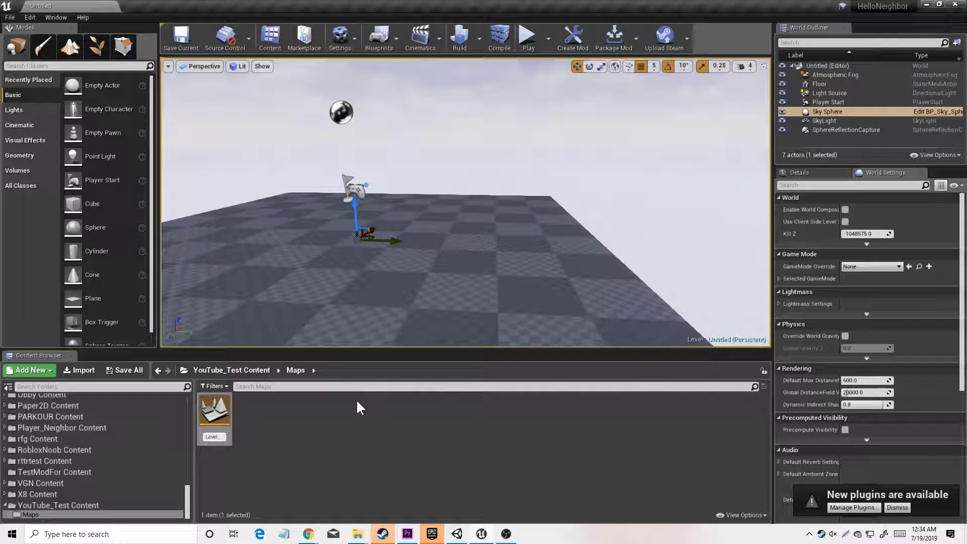
text(Test)
key(Return)
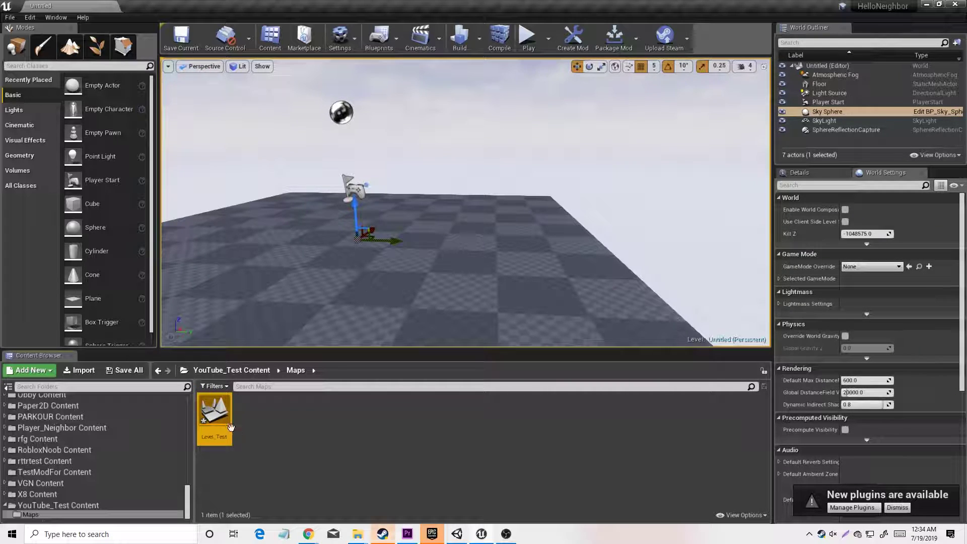
Step: Package the YouTube_Test mod, saving the new Level_Test map when prompted
click(665, 37)
click(612, 30)
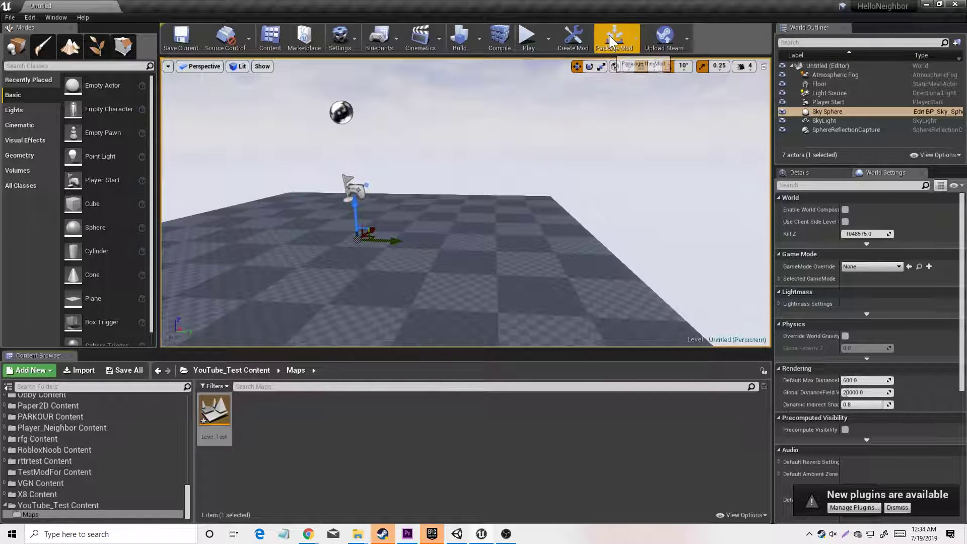
click(609, 36)
scroll(637, 330, down, 8)
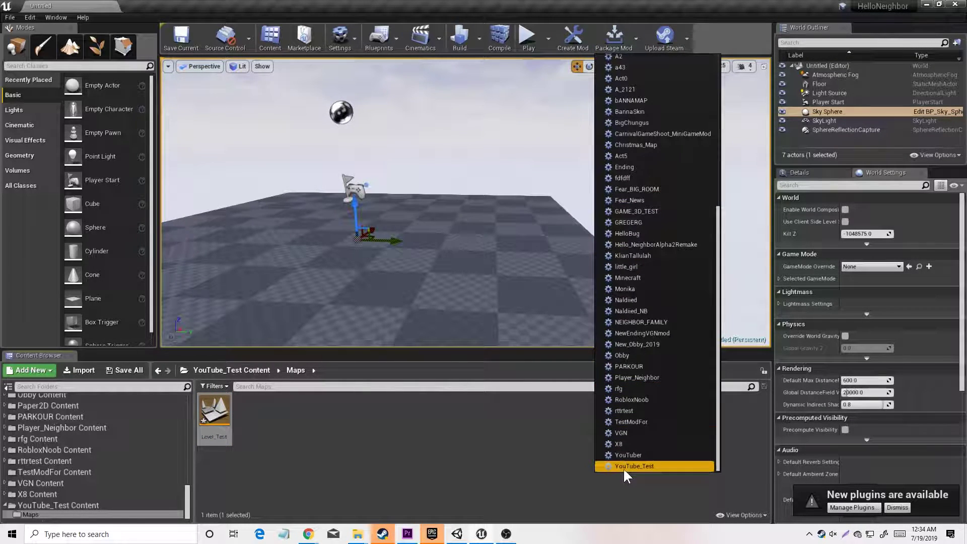
click(623, 466)
click(529, 360)
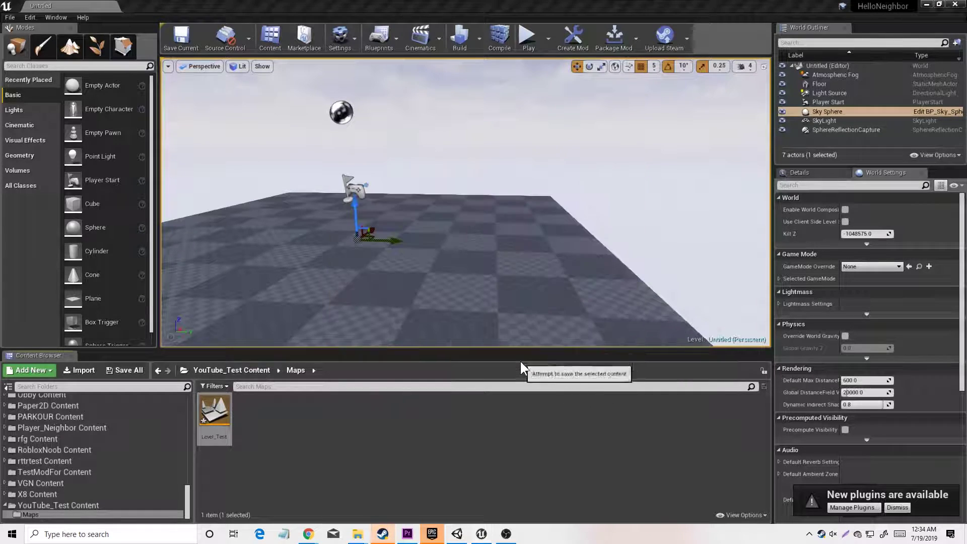
click(506, 534)
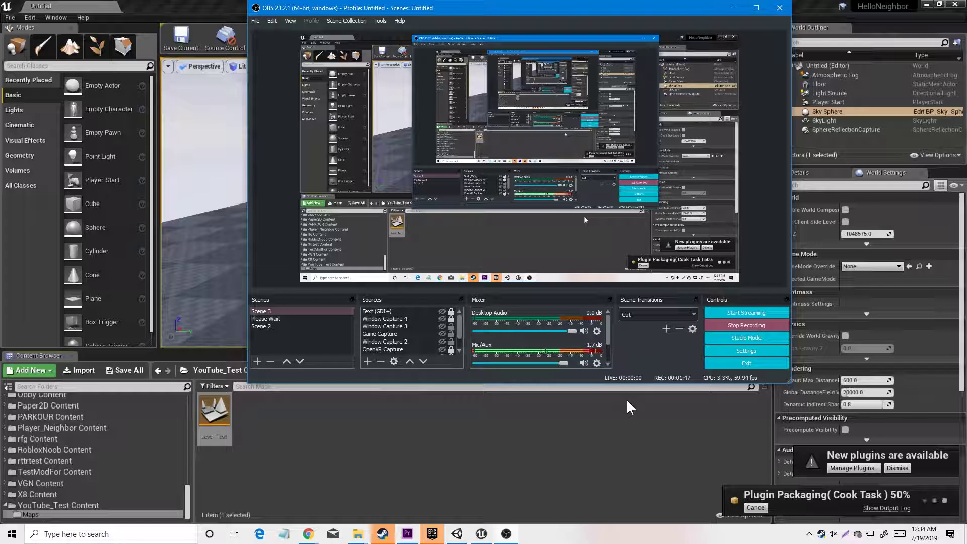
Step: Review the packaging Output Log for YouTube_Test, then close it
click(848, 489)
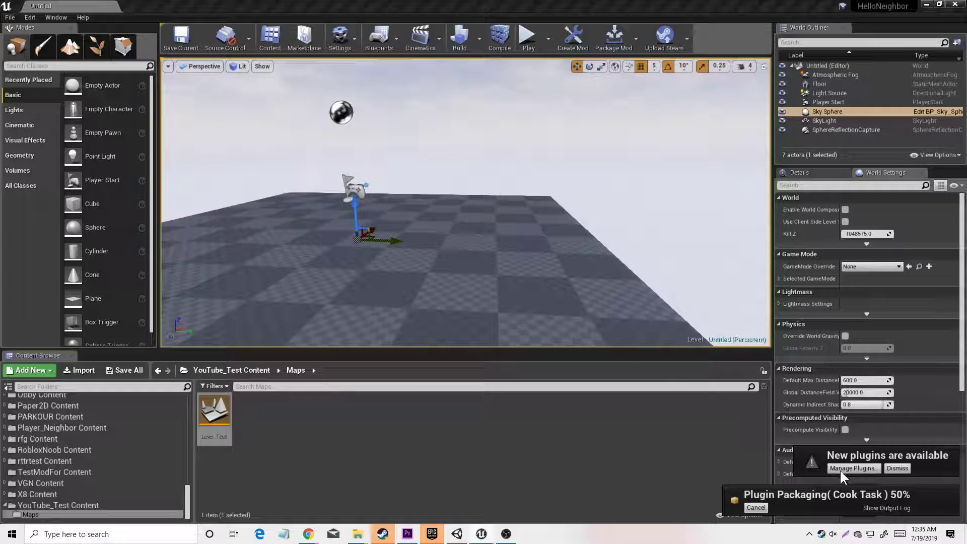
click(886, 508)
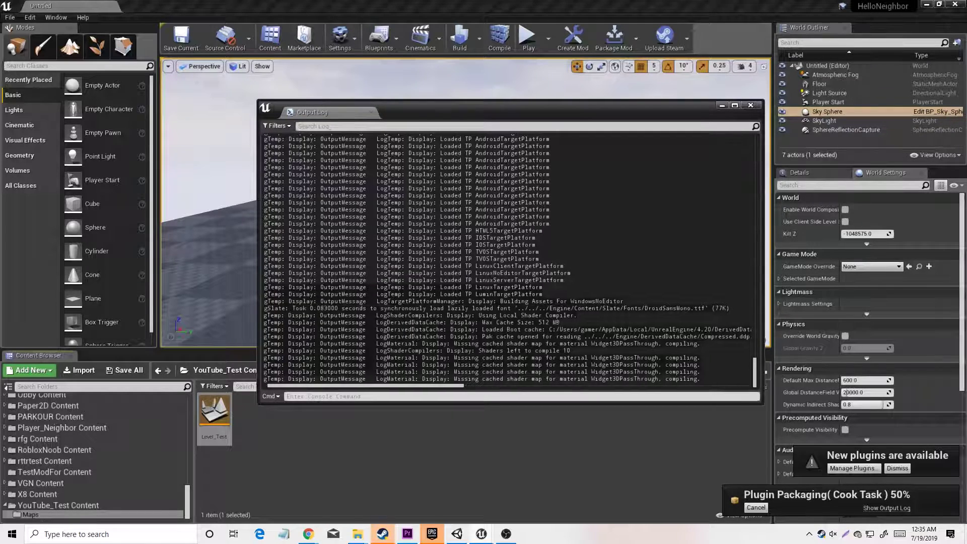
click(751, 106)
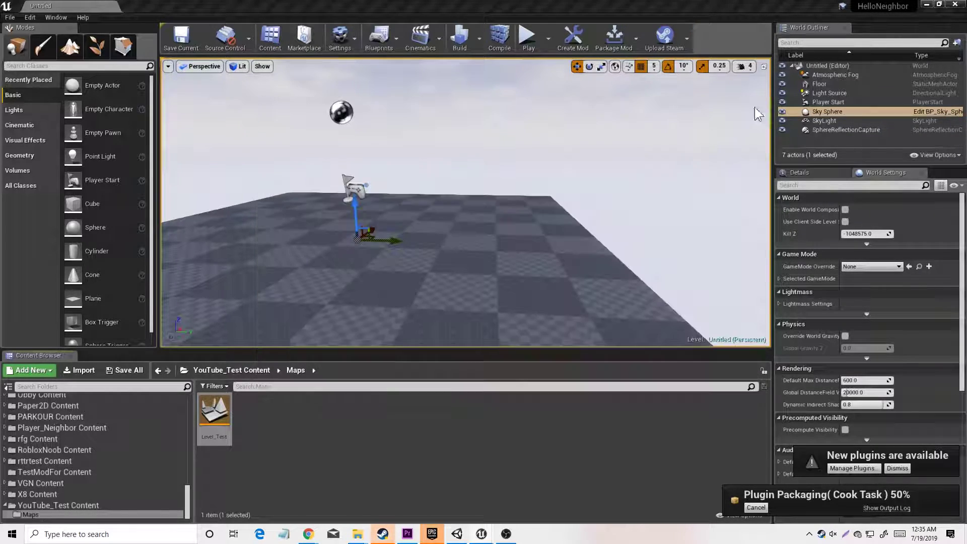
right_drag(754, 107, 505, 151)
click(339, 38)
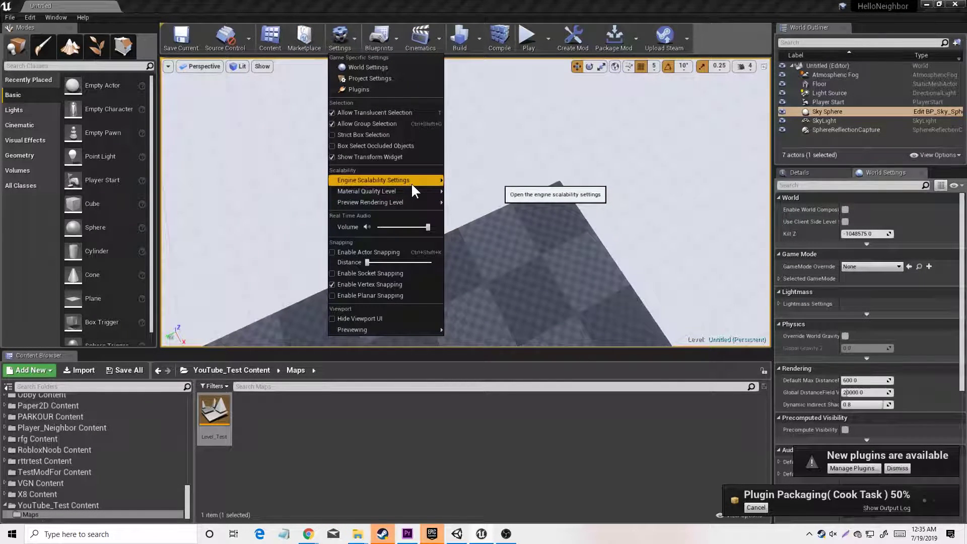
mouse_move(411, 182)
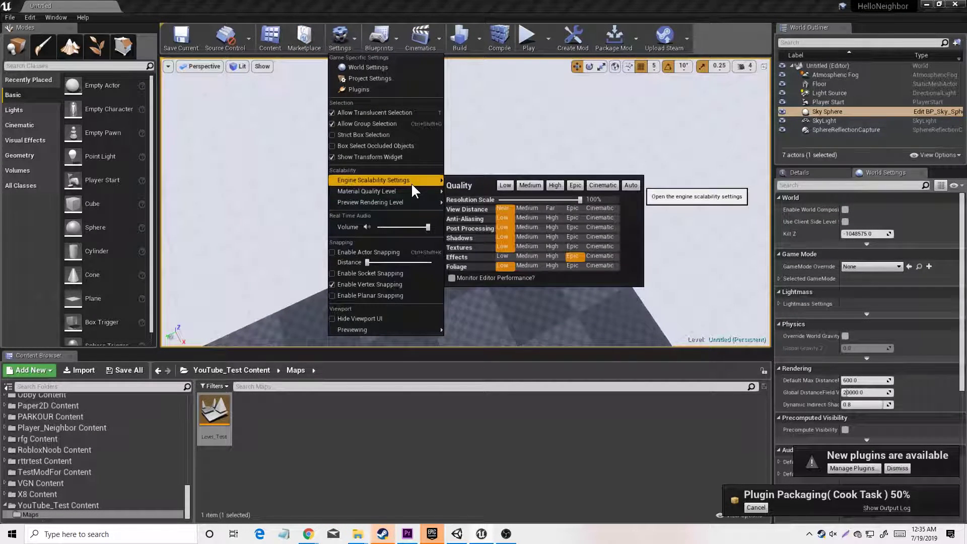
click(629, 186)
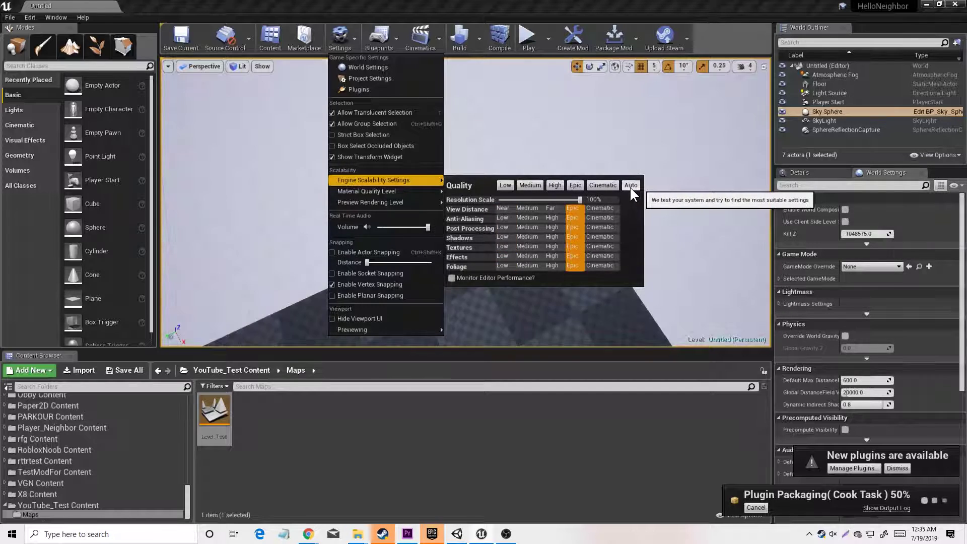
right_drag(632, 169, 632, 168)
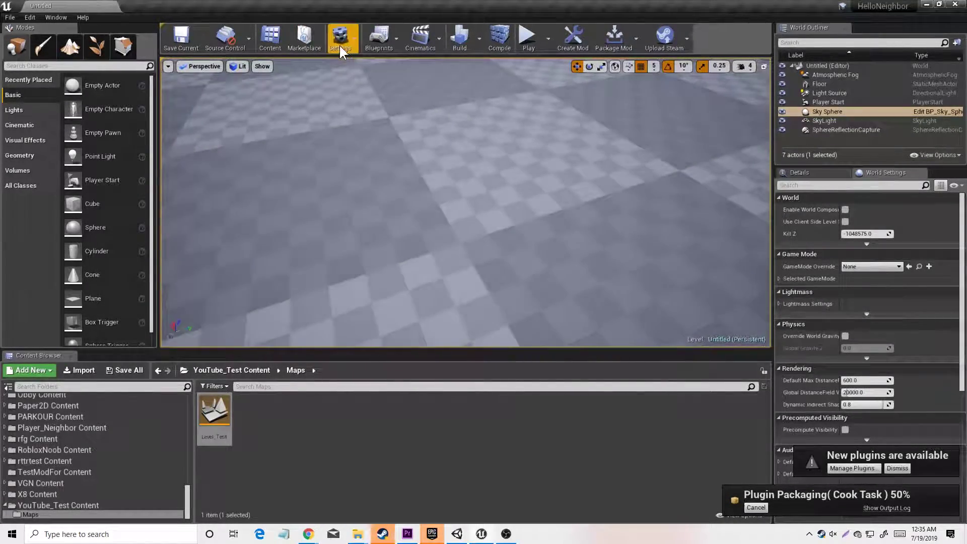
click(339, 44)
mouse_move(387, 181)
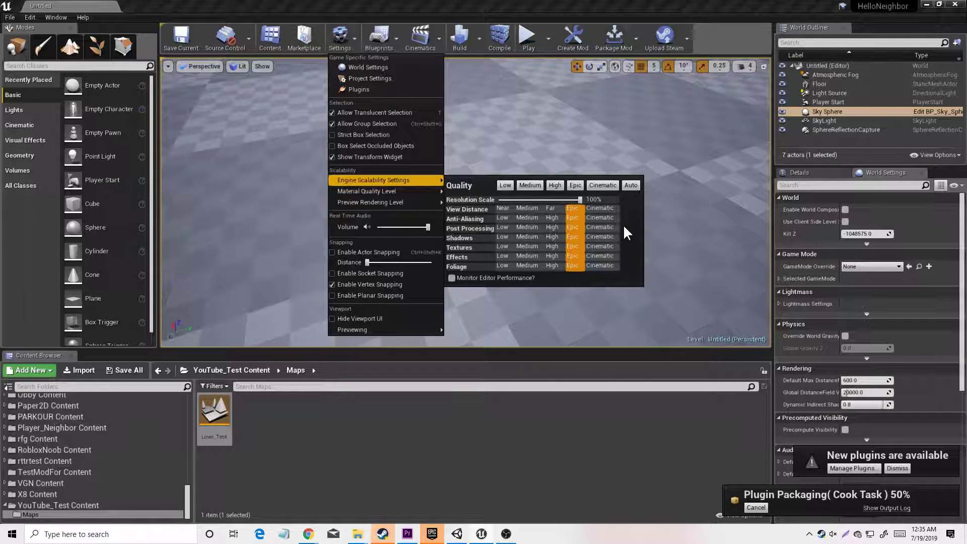
right_drag(690, 254, 665, 258)
scroll(665, 259, down, 5)
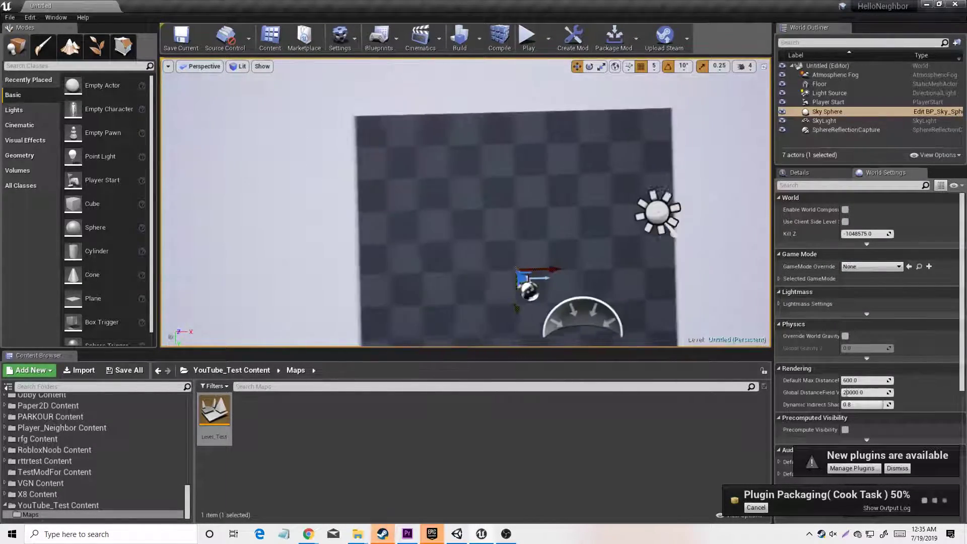
scroll(665, 258, up, 8)
scroll(660, 259, up, 2)
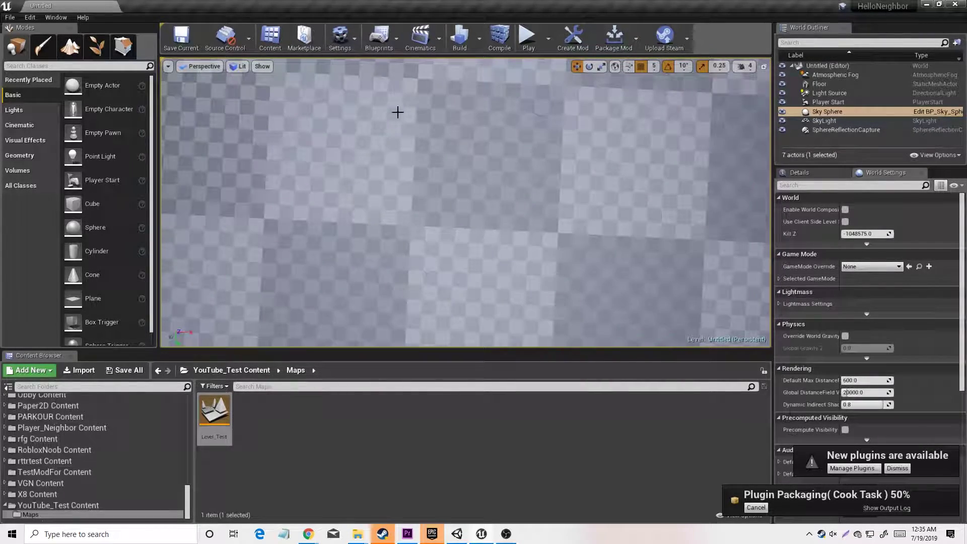
drag(501, 317, 500, 292)
drag(453, 321, 562, 290)
right_click(449, 322)
right_drag(561, 289, 561, 257)
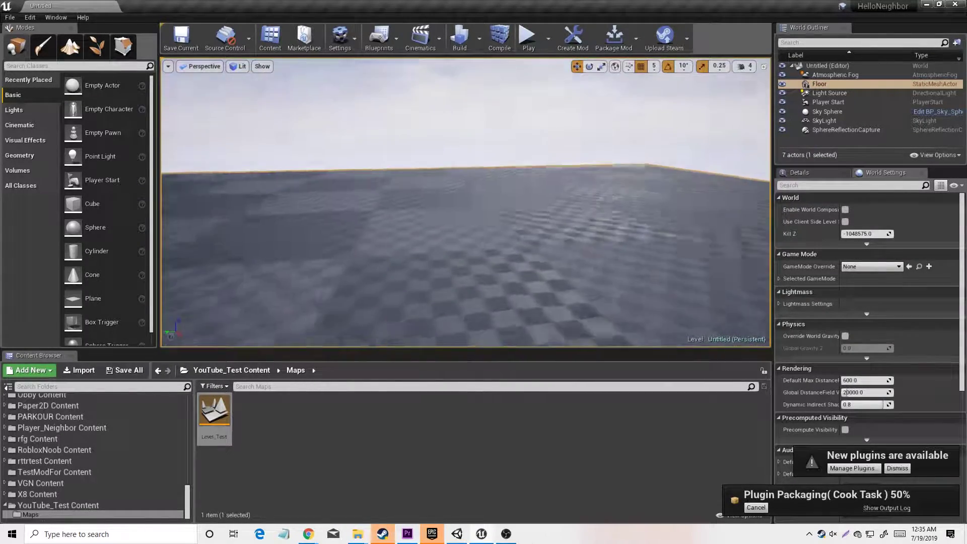
drag(561, 257, 512, 292)
Step: Open the packaging Output Log and toggle OBS's Mic/Aux mute off and back on
click(507, 534)
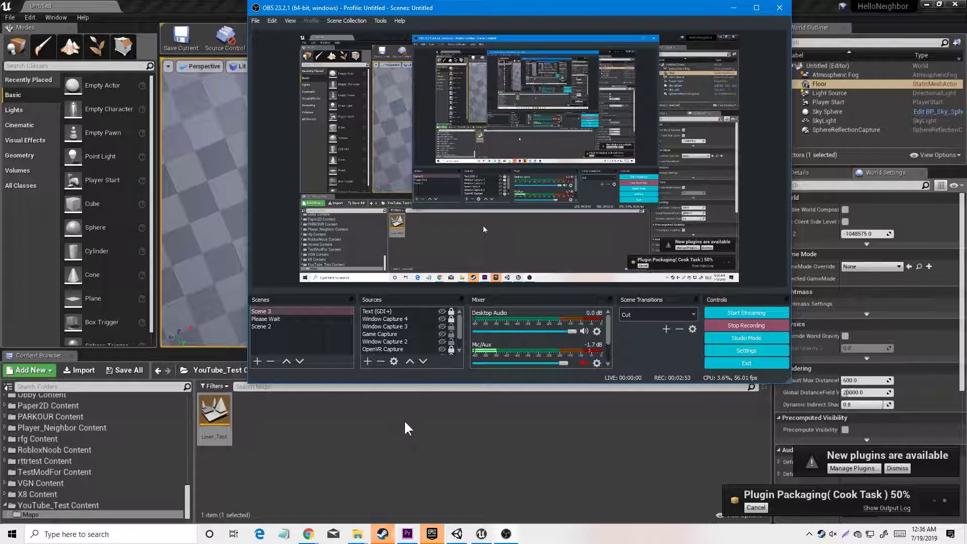
click(896, 508)
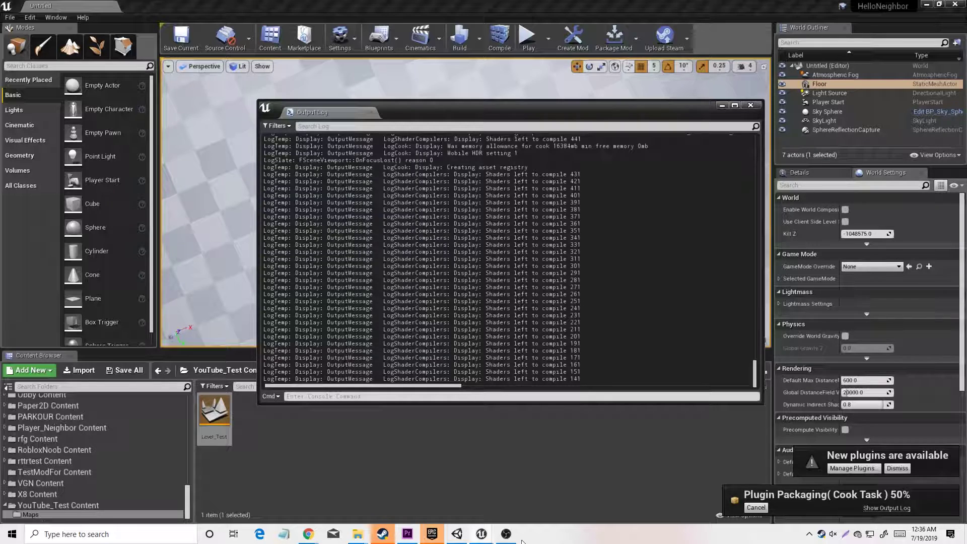
click(507, 534)
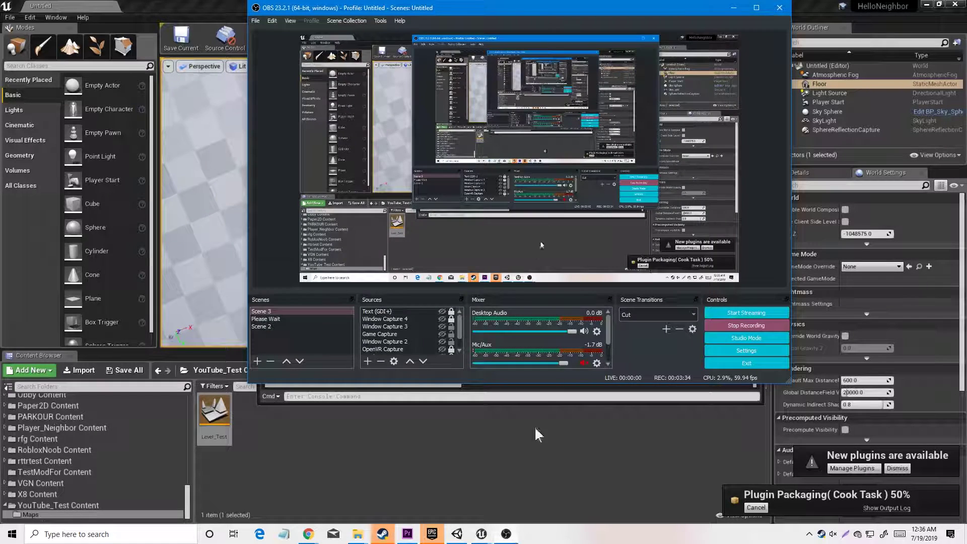
click(583, 362)
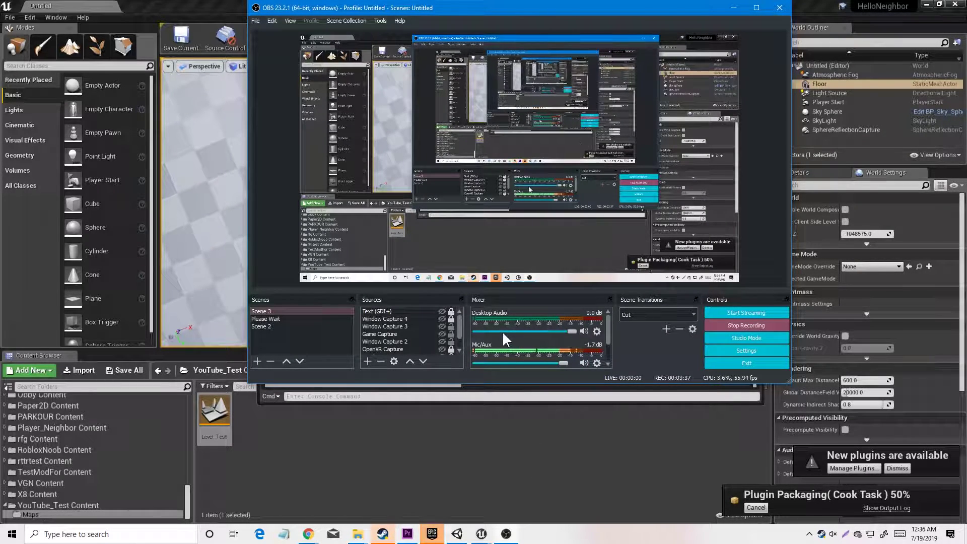
click(583, 362)
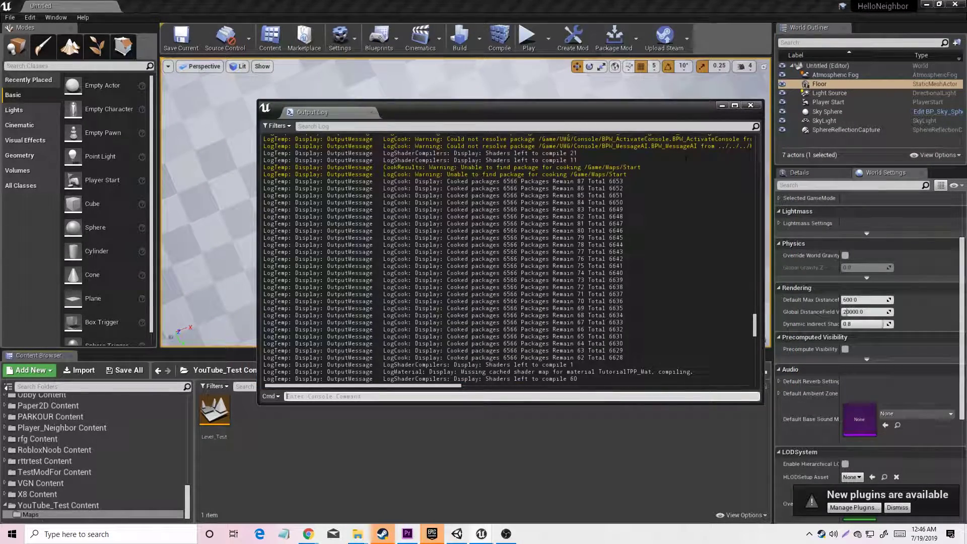
Step: Close the Output Log and choose YouTube_Test under Upload Steam to get the icon prompt
click(758, 106)
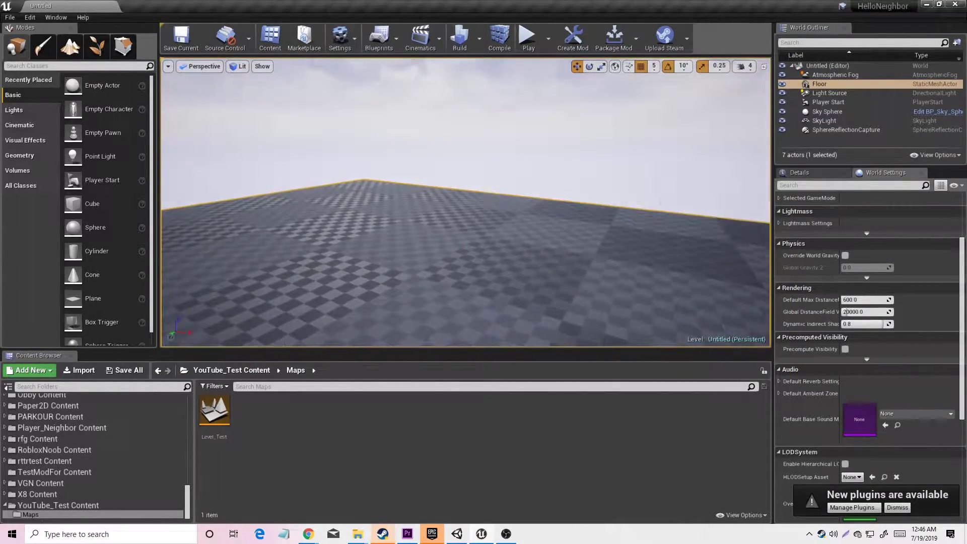
right_drag(595, 211, 656, 164)
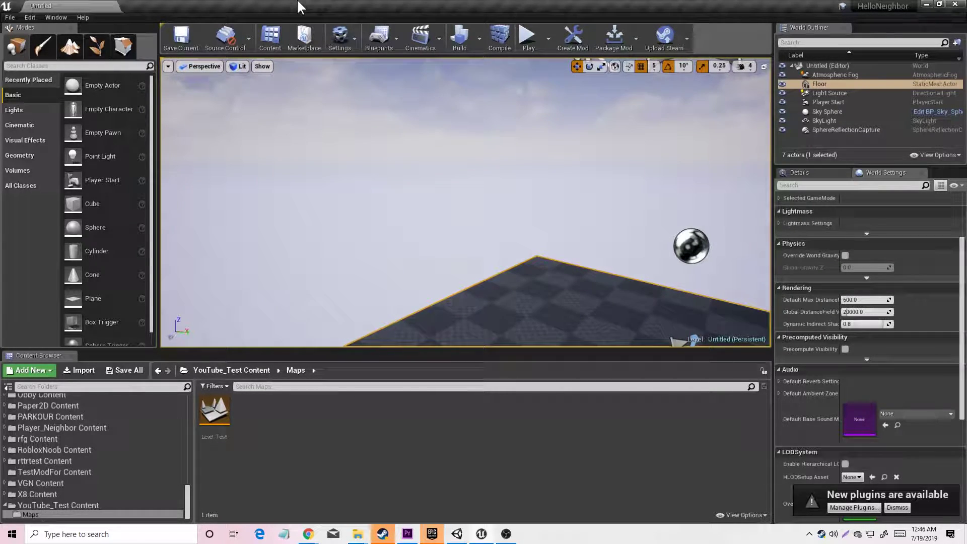
click(663, 36)
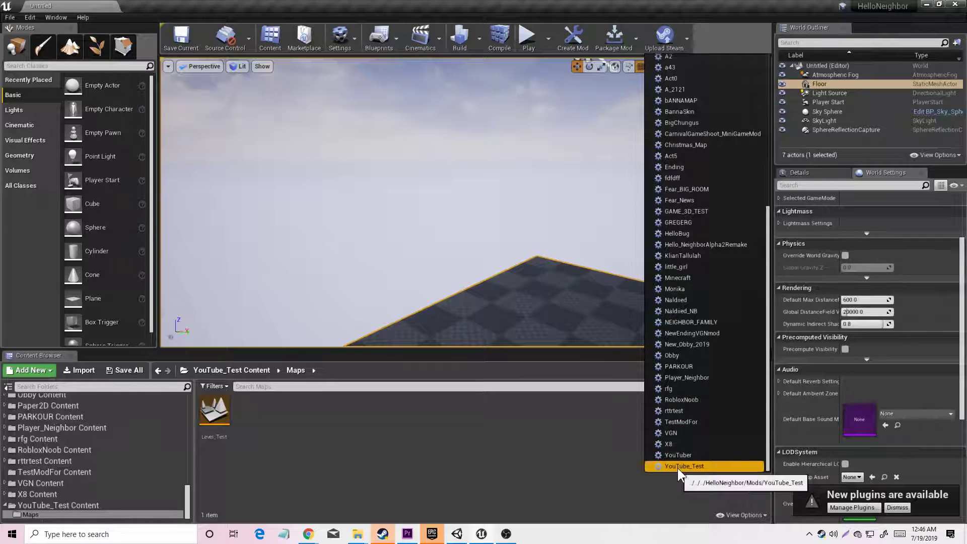
click(678, 466)
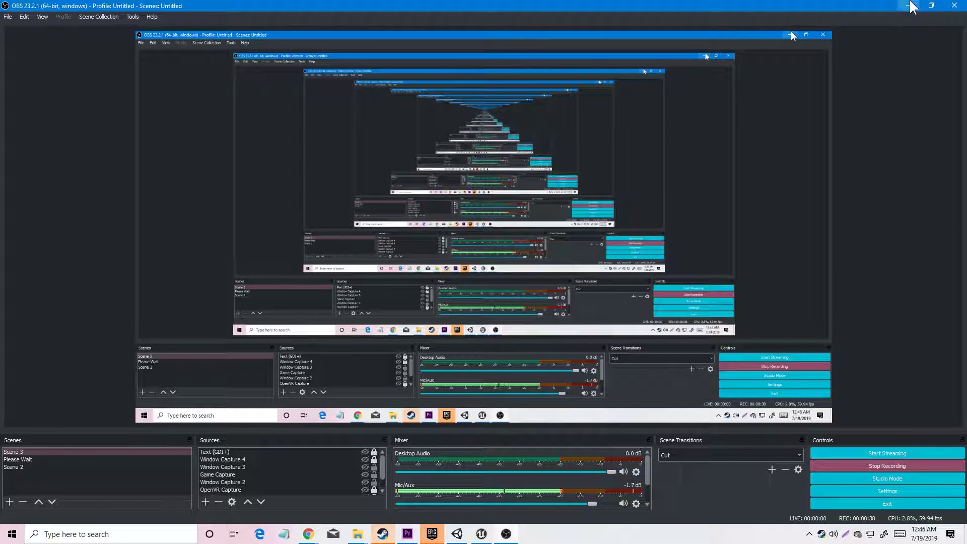
click(910, 5)
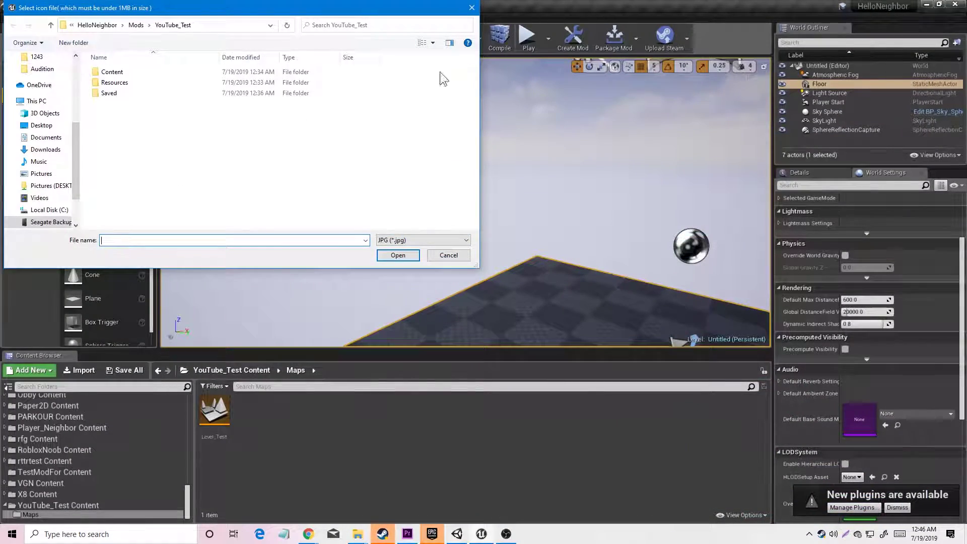
Step: Check the icon file-type list (PNG/GIF), keep JPG selected, and switch back to OBS
click(408, 240)
click(408, 240)
click(408, 240)
click(408, 238)
click(408, 237)
click(408, 237)
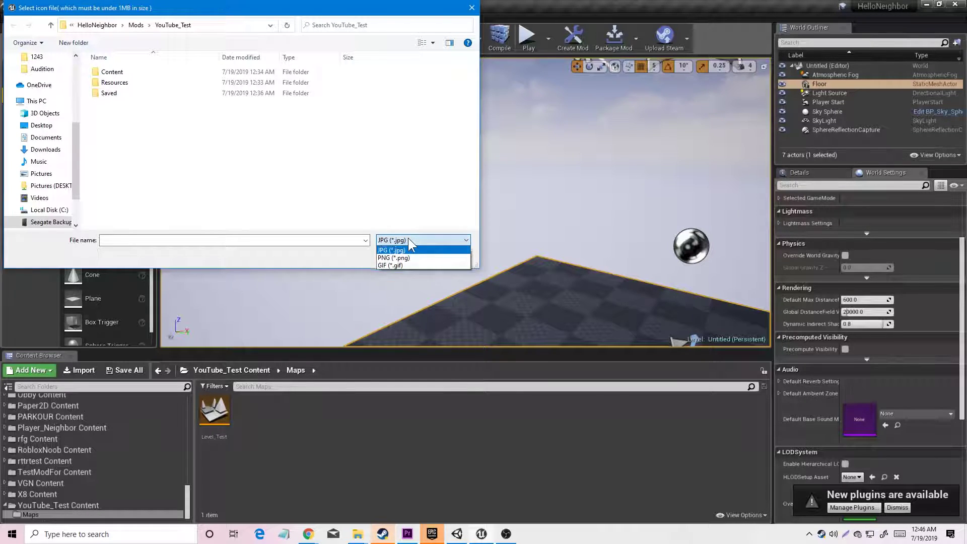
click(408, 238)
click(408, 237)
click(408, 237)
click(524, 529)
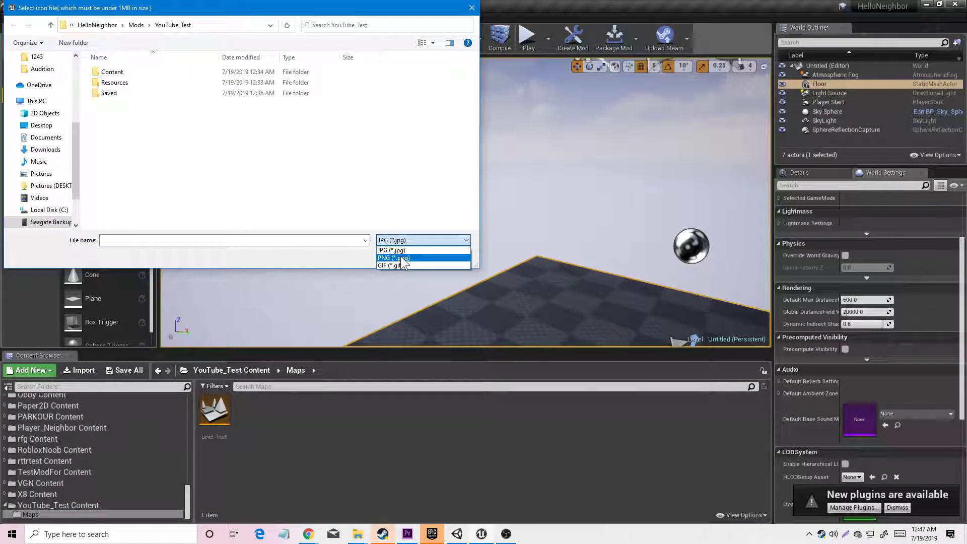
click(448, 332)
key(alt+Tab)
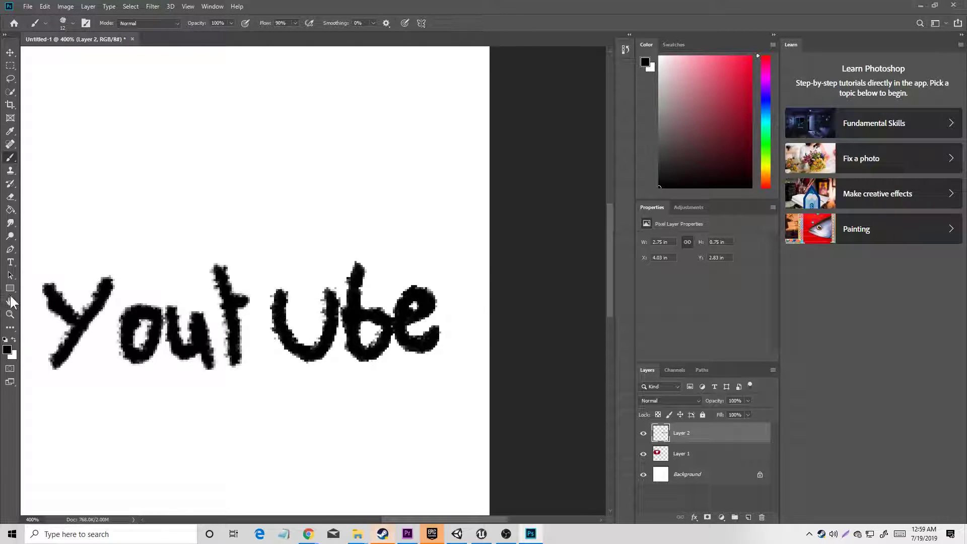
Step: Zoom in on the hand-drawn YouTube logo and attempt to delete the Background layer
click(10, 314)
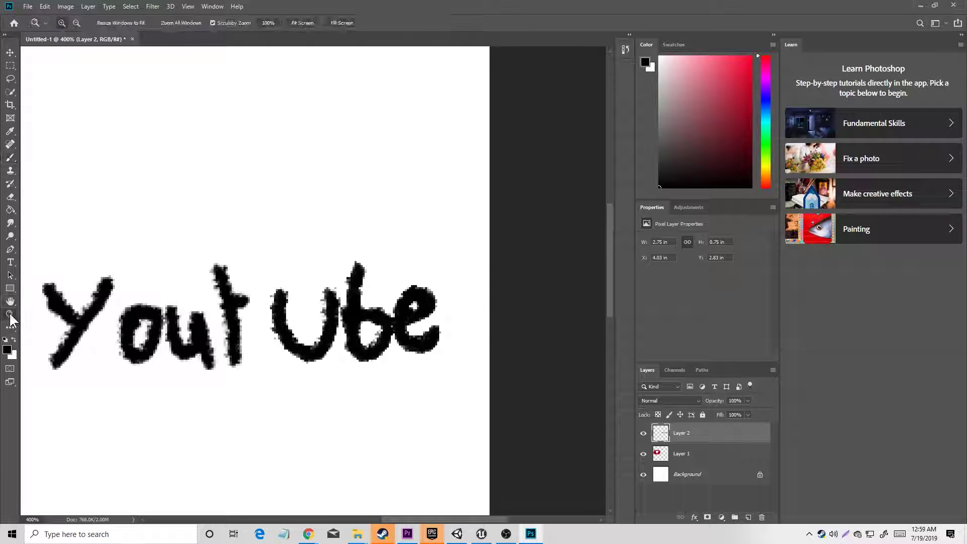
click(159, 315)
click(506, 534)
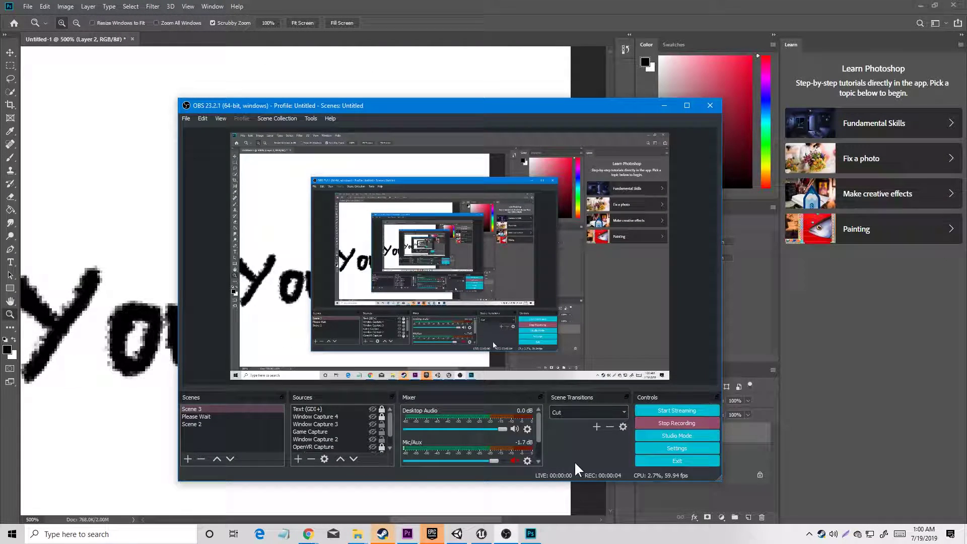
right_click(440, 178)
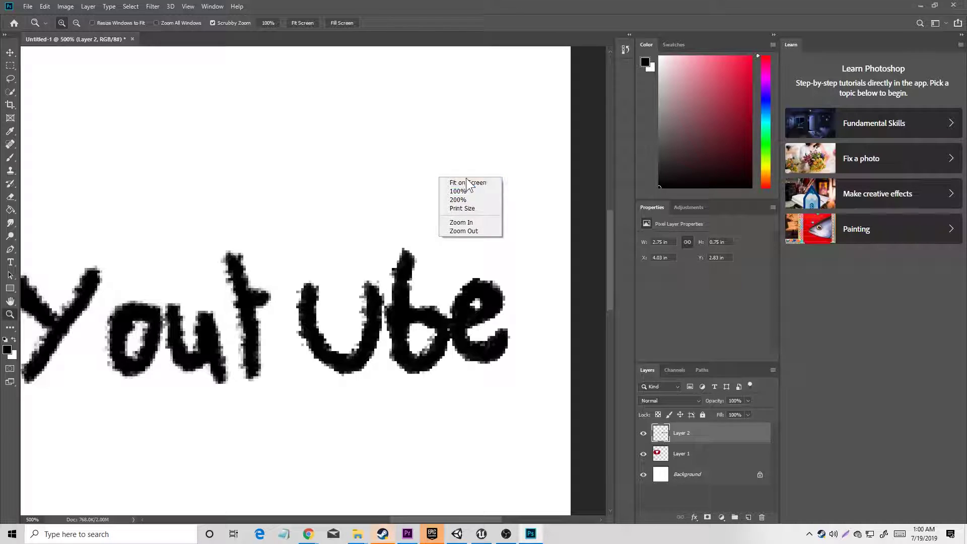
click(462, 191)
drag(378, 203, 500, 409)
click(686, 476)
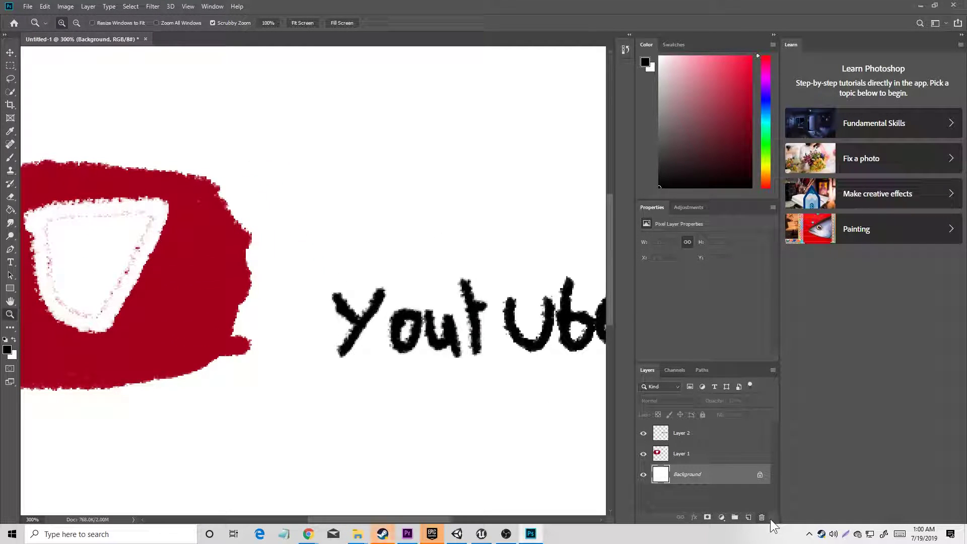
click(762, 517)
click(432, 198)
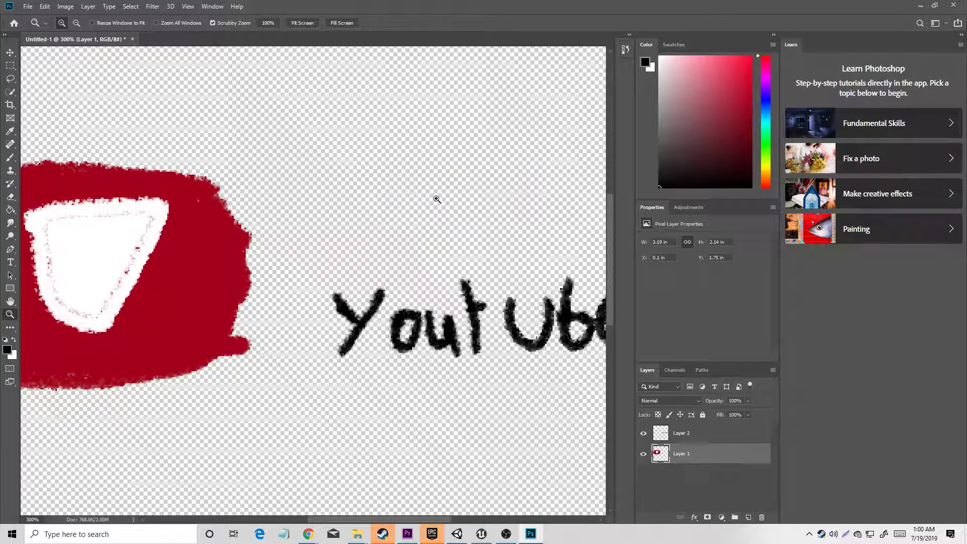
right_click(436, 199)
click(485, 211)
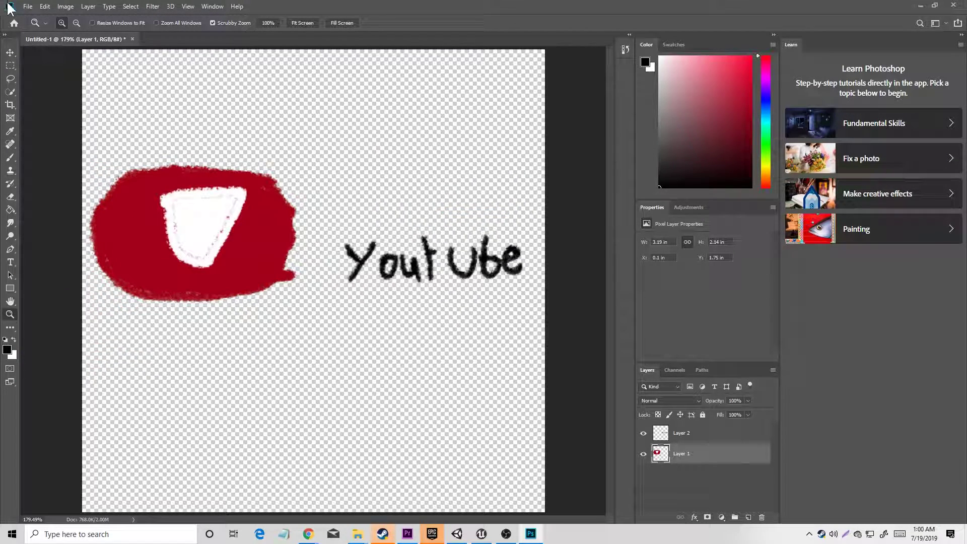
Step: Save the drawing as Mod TESTER.psd, accepting the compatibility options
click(28, 7)
click(84, 116)
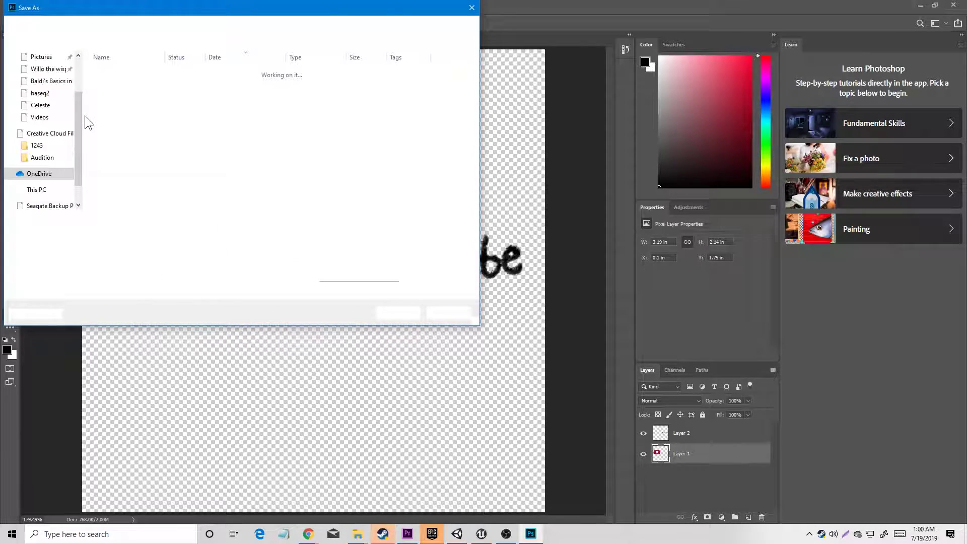
text(Mod )
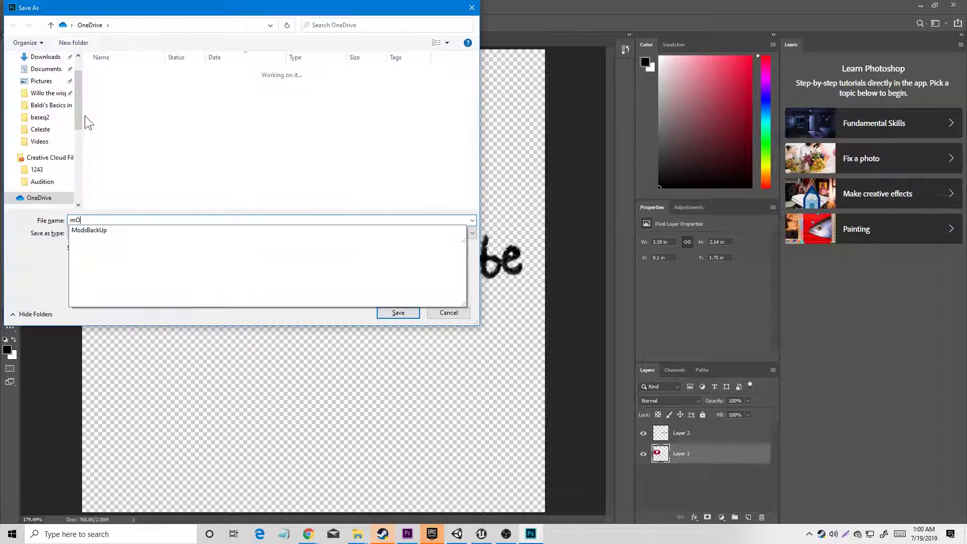
text(TEST)
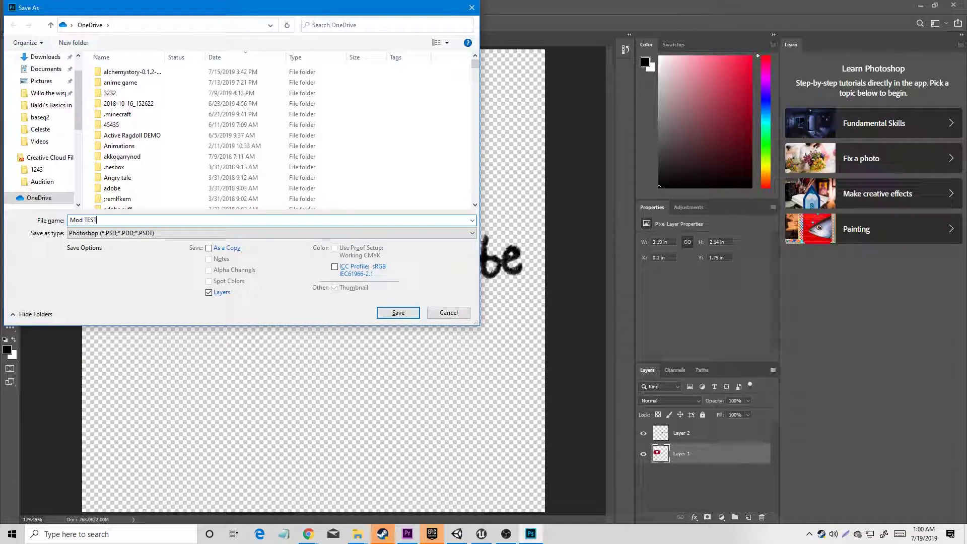
text(ER)
key(Return)
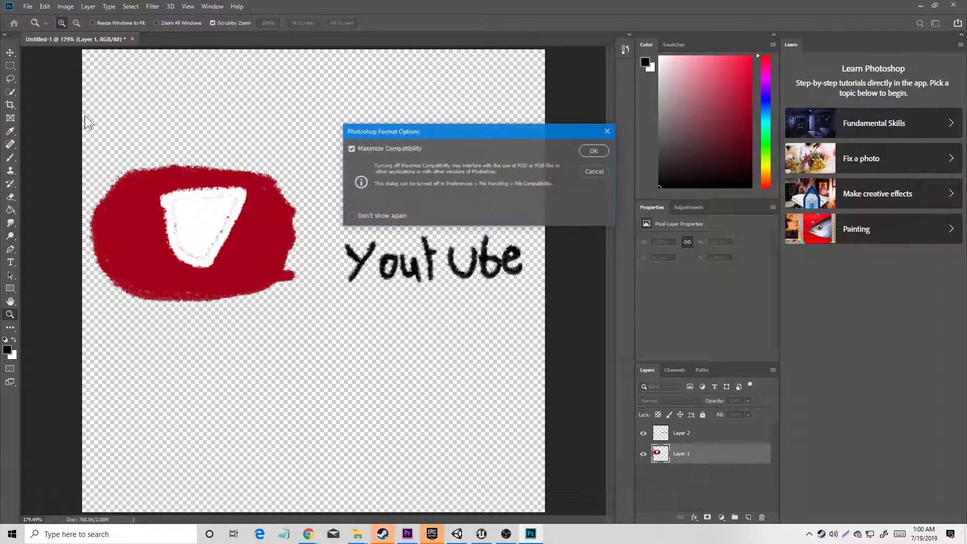
key(Return)
Step: Save a PNG copy named Mod TESTER.png in the OneDrive folder
click(13, 23)
click(28, 6)
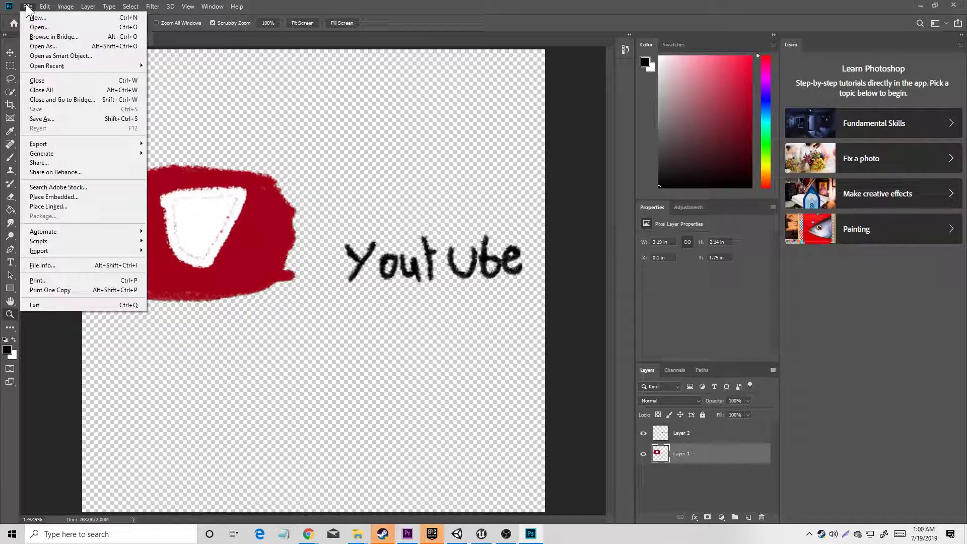
click(30, 120)
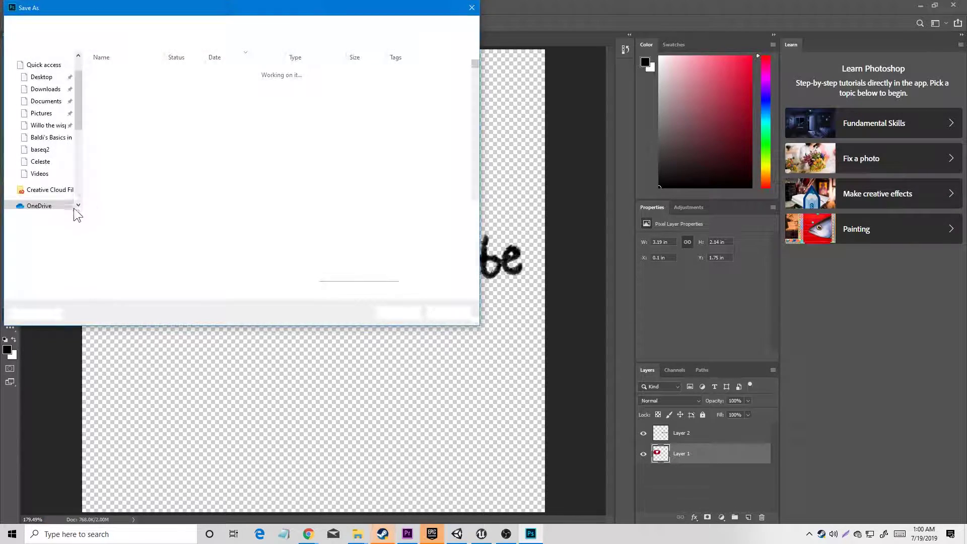
click(83, 234)
click(94, 371)
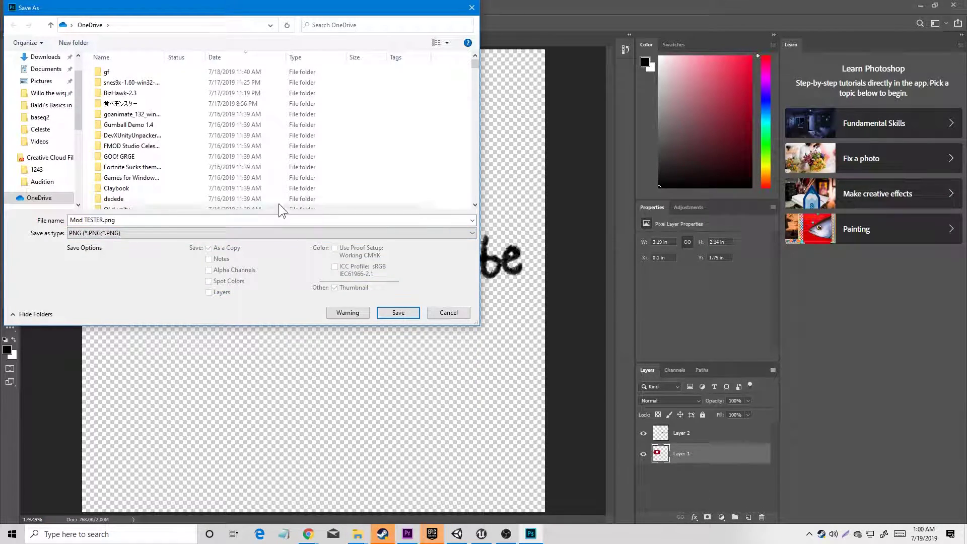
click(396, 313)
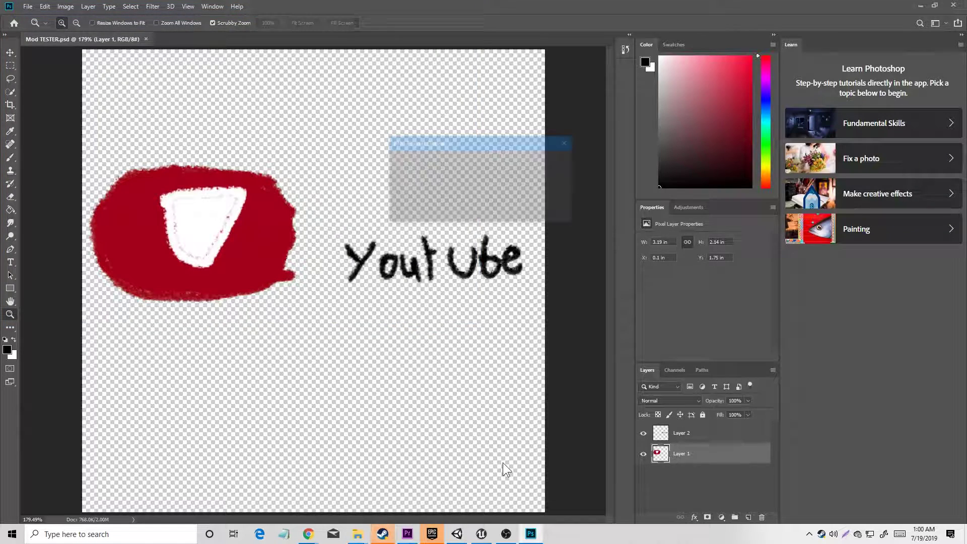
Step: Confirm the PNG options, then enter Mod TESTER.png from OneDrive as a PNG icon
click(546, 163)
click(481, 534)
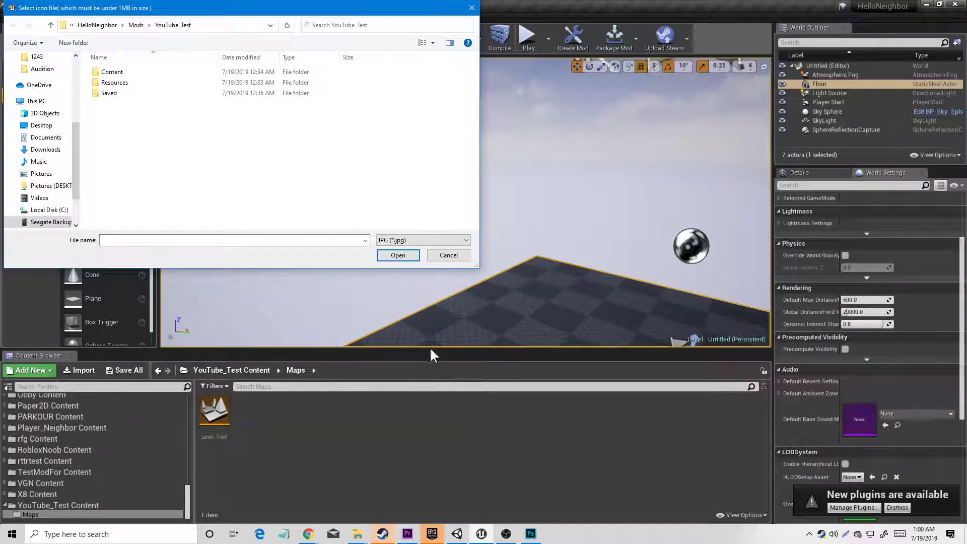
click(39, 84)
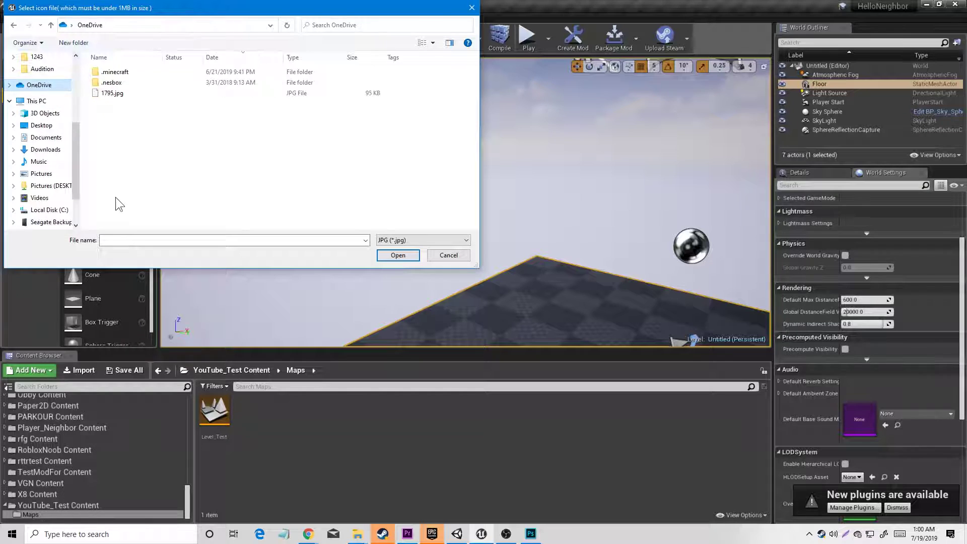
click(118, 239)
text(Mod TESTER.png)
click(398, 240)
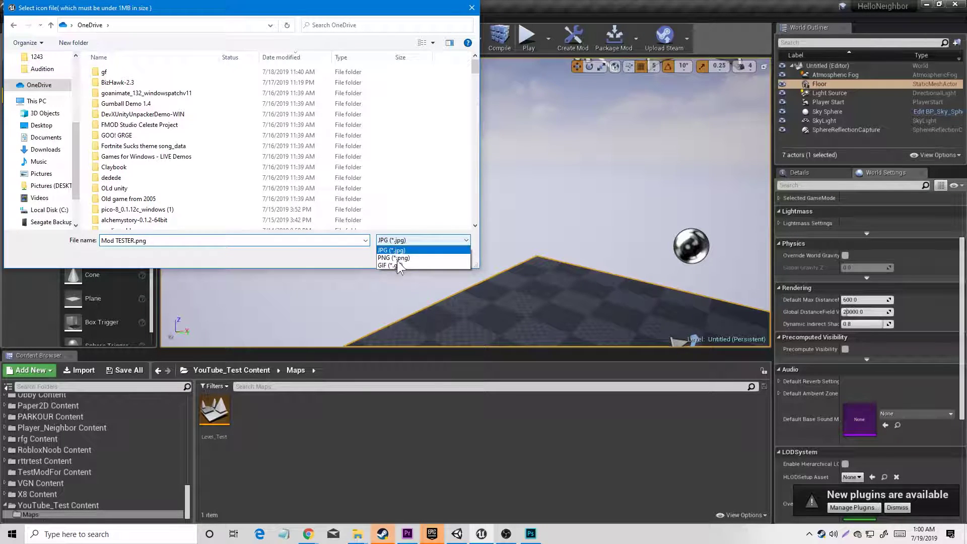
click(397, 257)
Step: Start the Steam upload with that icon and raise OBS's microphone volume to full
click(397, 255)
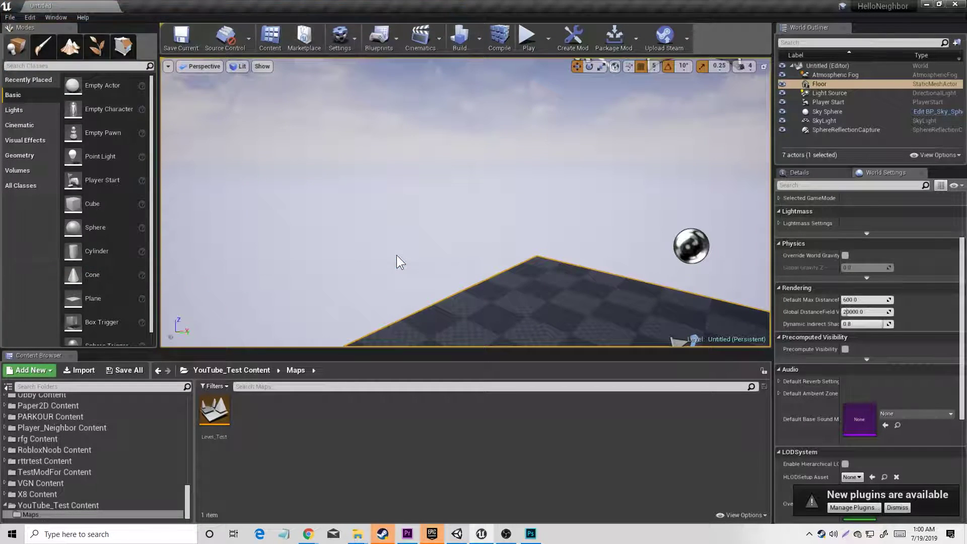
click(507, 533)
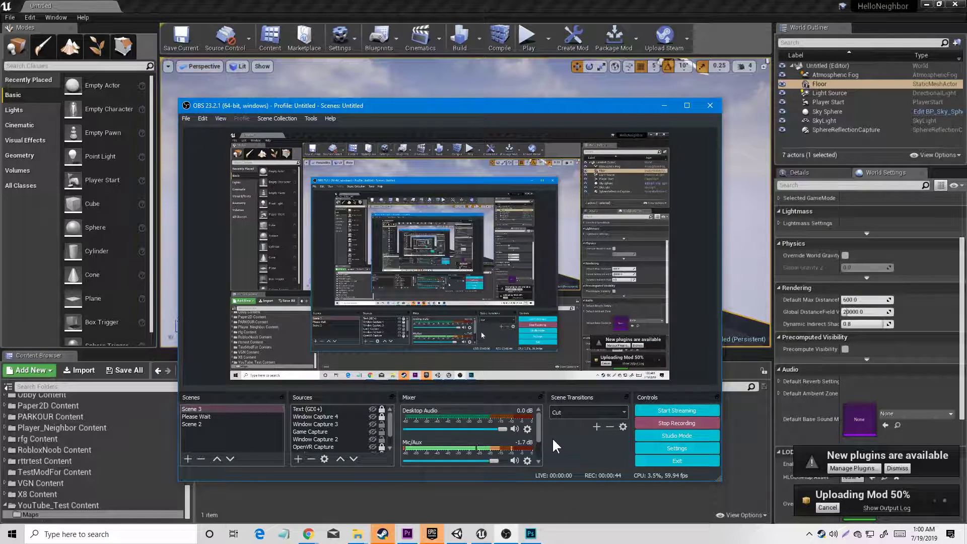
drag(495, 460, 578, 457)
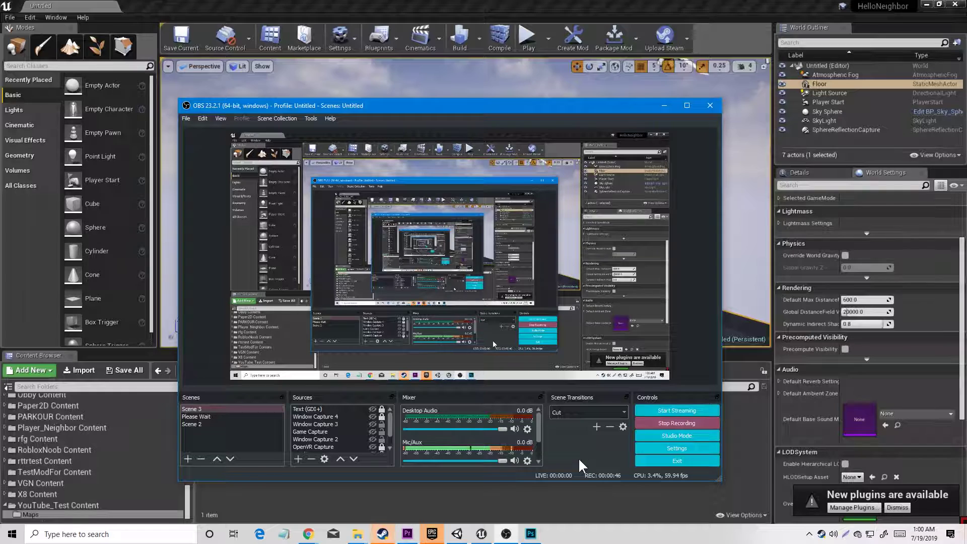
Step: Back in the mod kit, start a Steam upload and select the YouTube_Test mod
click(927, 505)
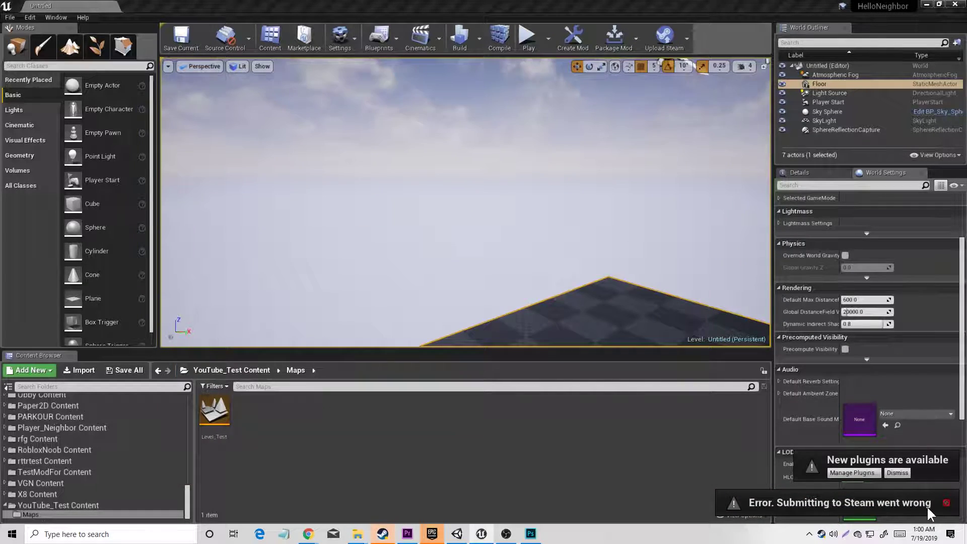
drag(518, 209, 575, 128)
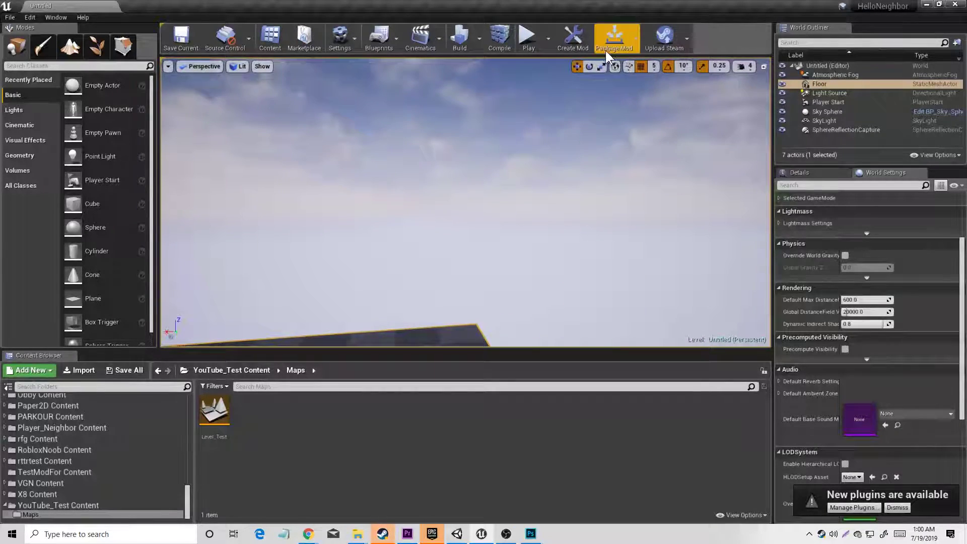
click(672, 36)
scroll(705, 327, down, 5)
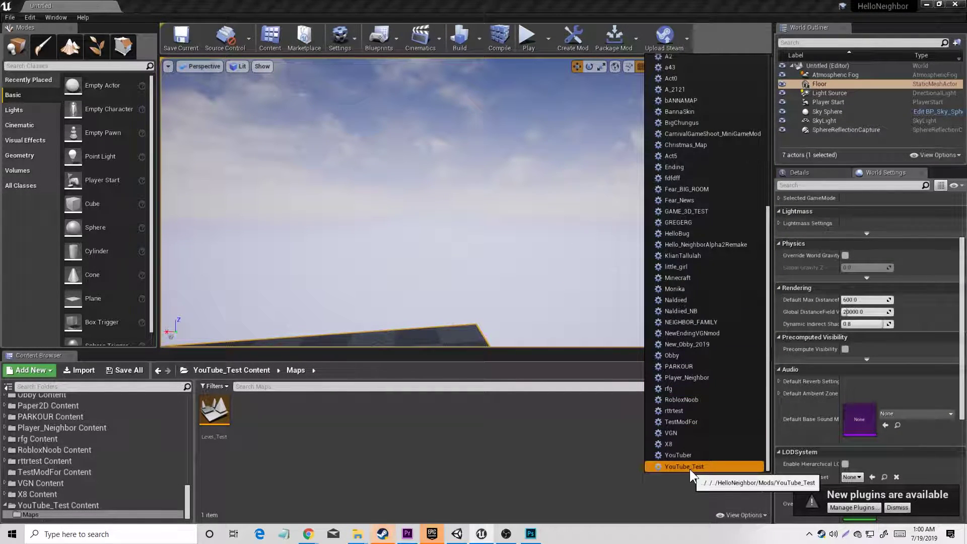
click(690, 468)
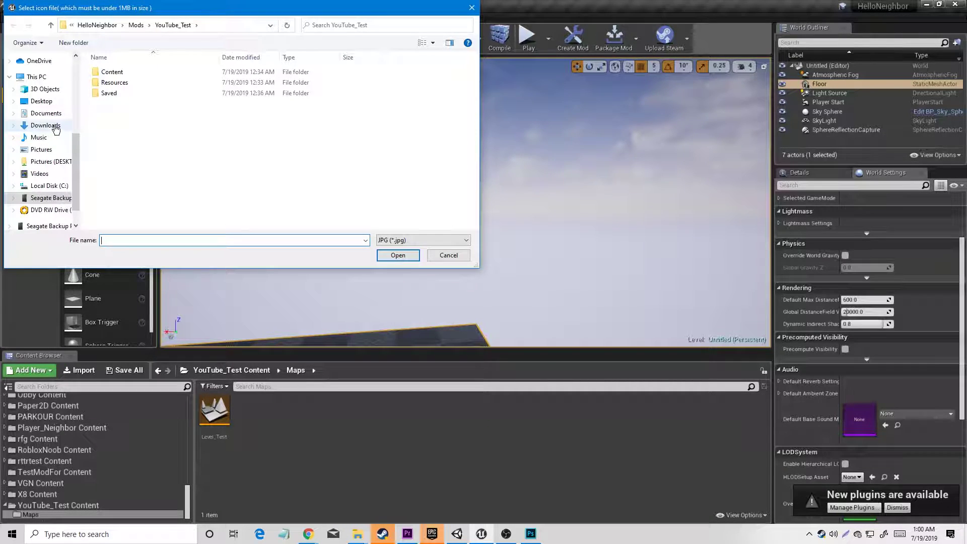
Step: Pick Mod TESTER.png from OneDrive as the icon, filtering the list to PNG files
click(38, 61)
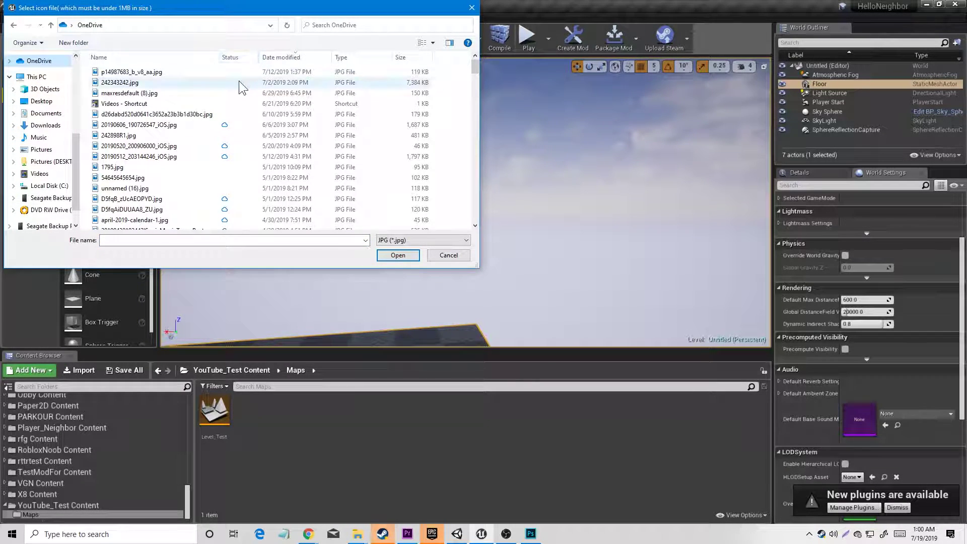
click(283, 59)
click(283, 59)
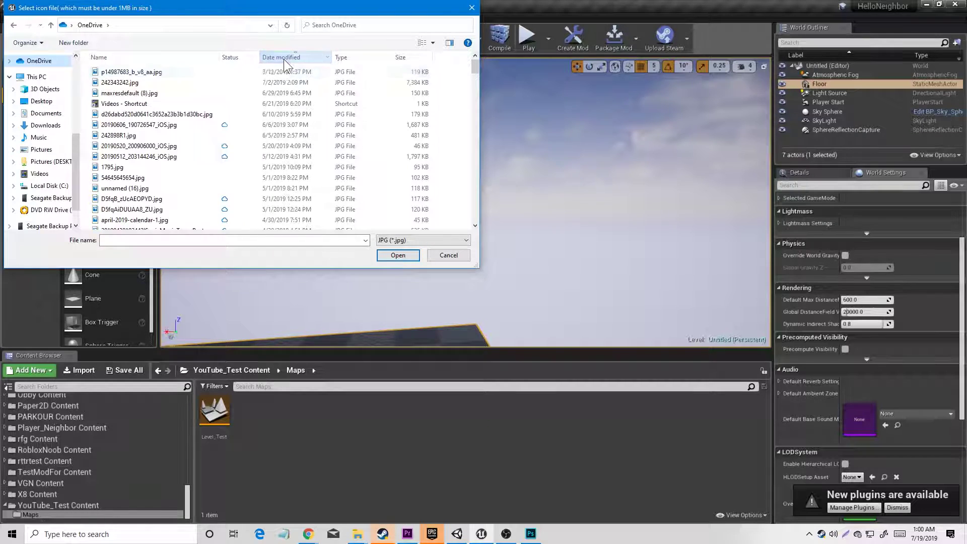
click(288, 240)
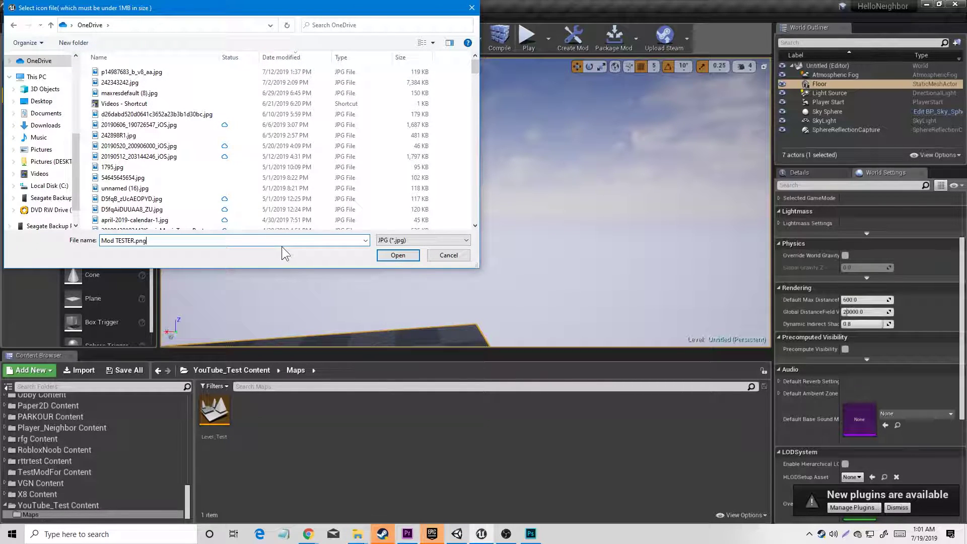
click(396, 240)
click(395, 257)
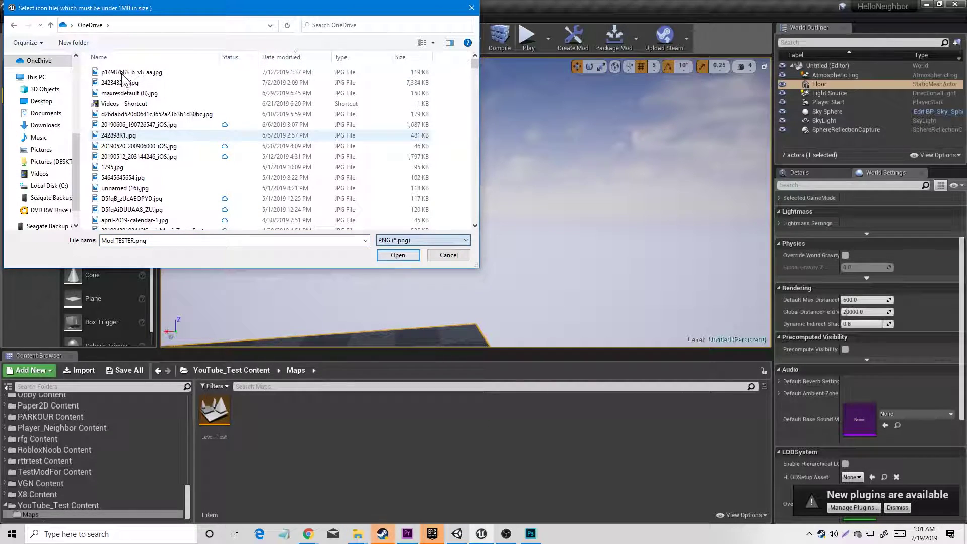
double_click(117, 72)
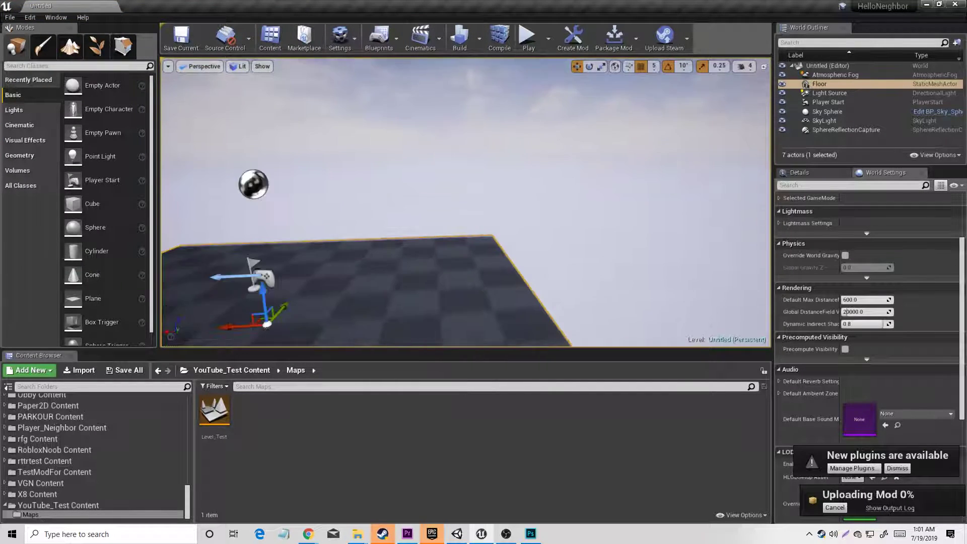
Step: Start another Steam upload and select the YouTube_Test mod
mouse_move(411, 95)
mouse_down()
mouse_move(433, 76)
mouse_move(412, 95)
mouse_up()
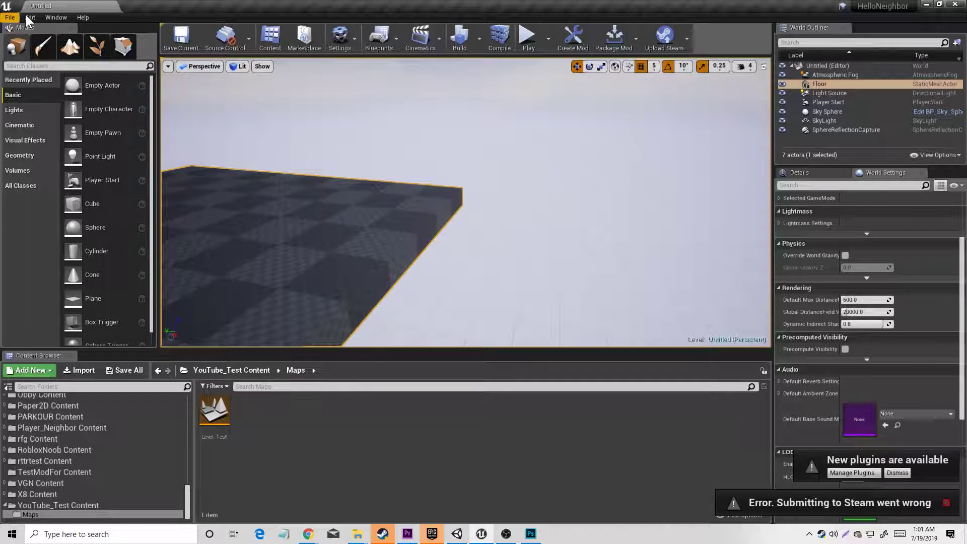
click(82, 17)
click(658, 40)
scroll(715, 282, down, 5)
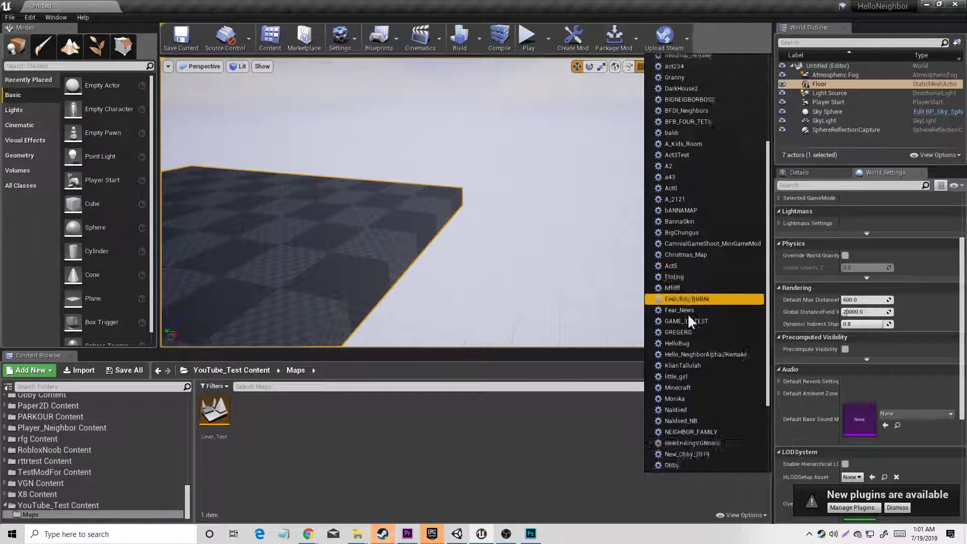
click(683, 465)
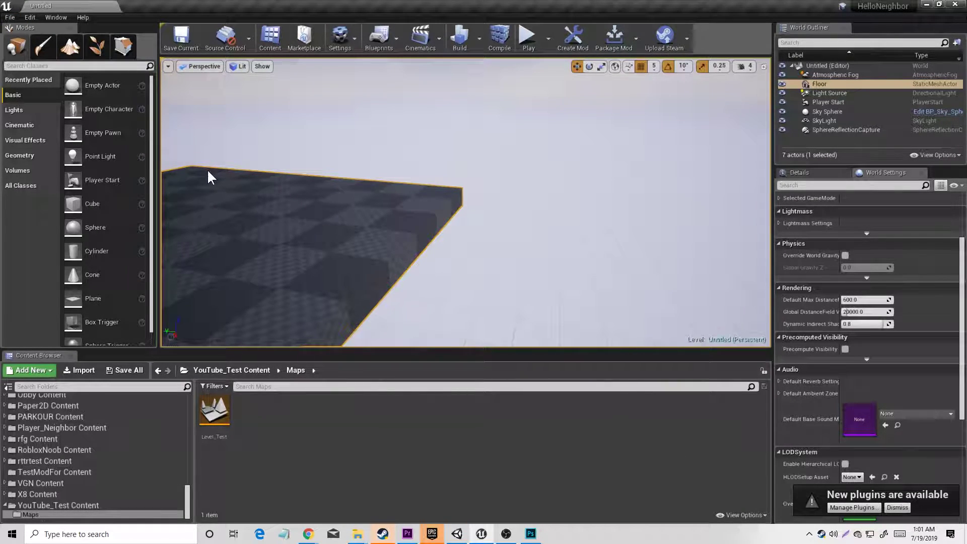
Step: In the icon picker, go to OneDrive and show only PNG files
click(38, 60)
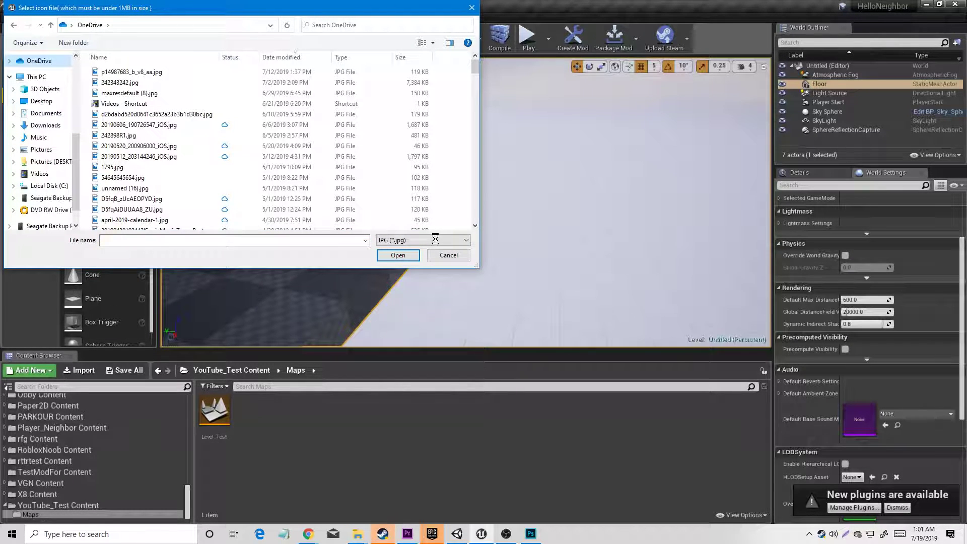
click(506, 534)
click(506, 534)
click(423, 240)
click(395, 258)
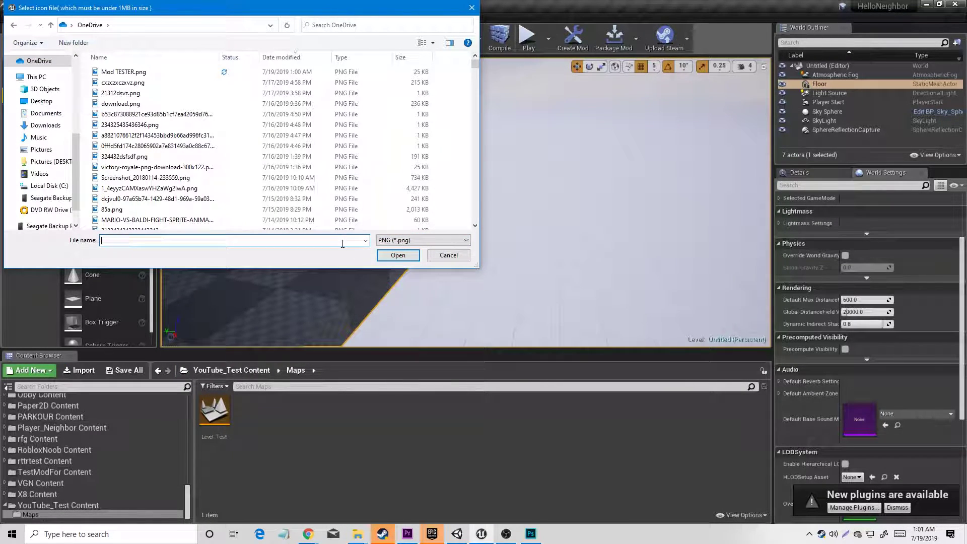
Step: Confirm the chosen PNG icon to begin another YouTube_Test upload
click(392, 256)
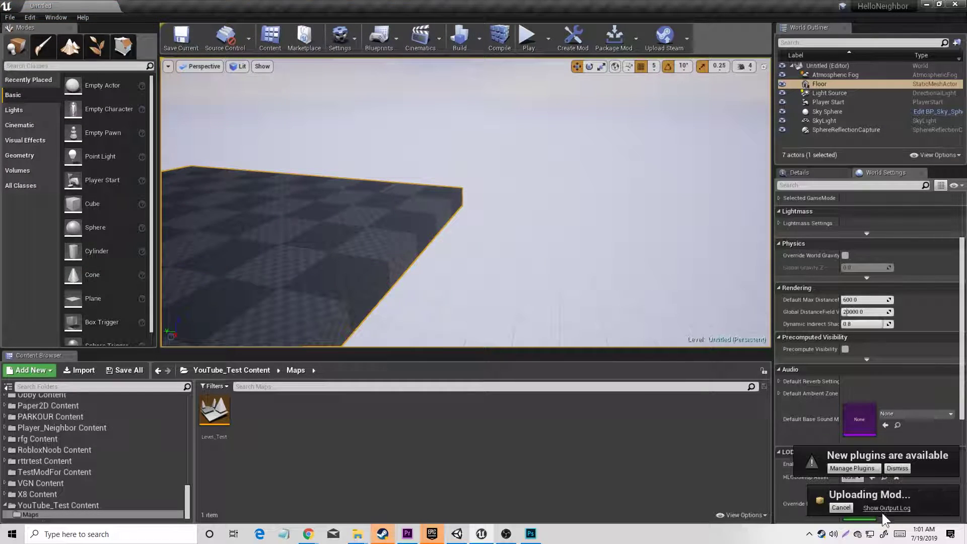